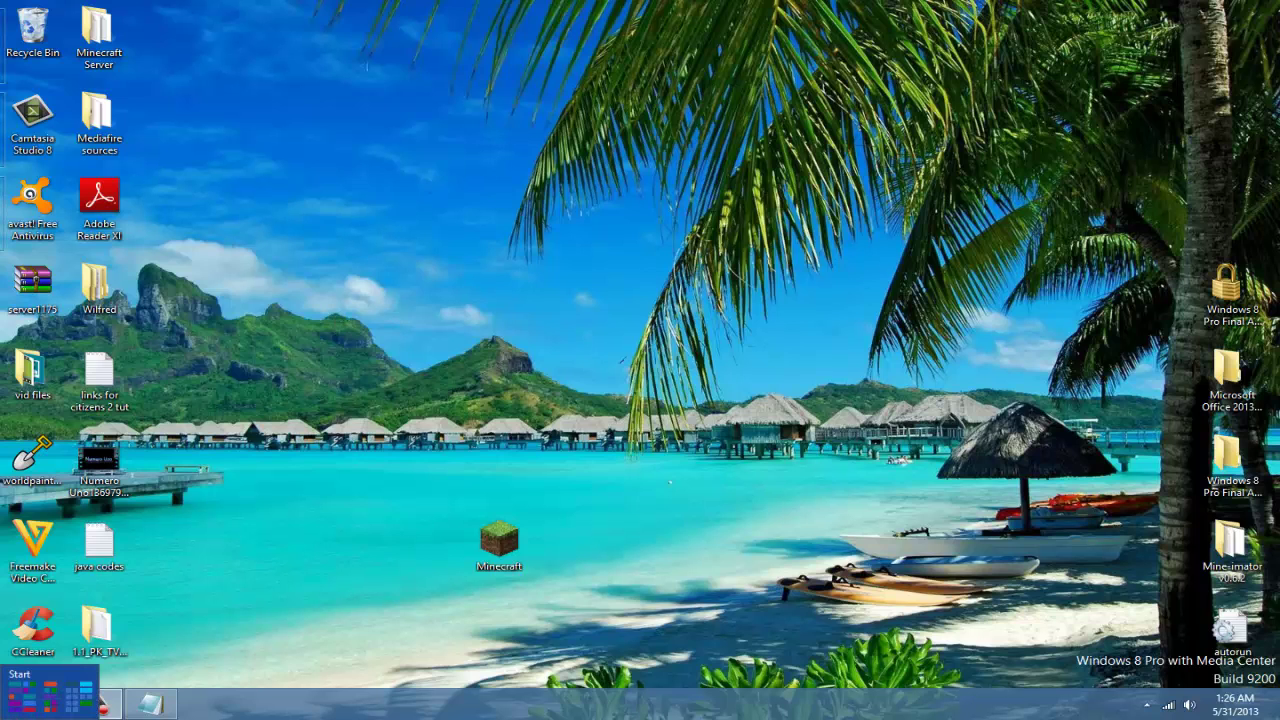
# - Open the computer's system properties to check the installed RAM, then minimize the System window
pyautogui.click(2, 718)
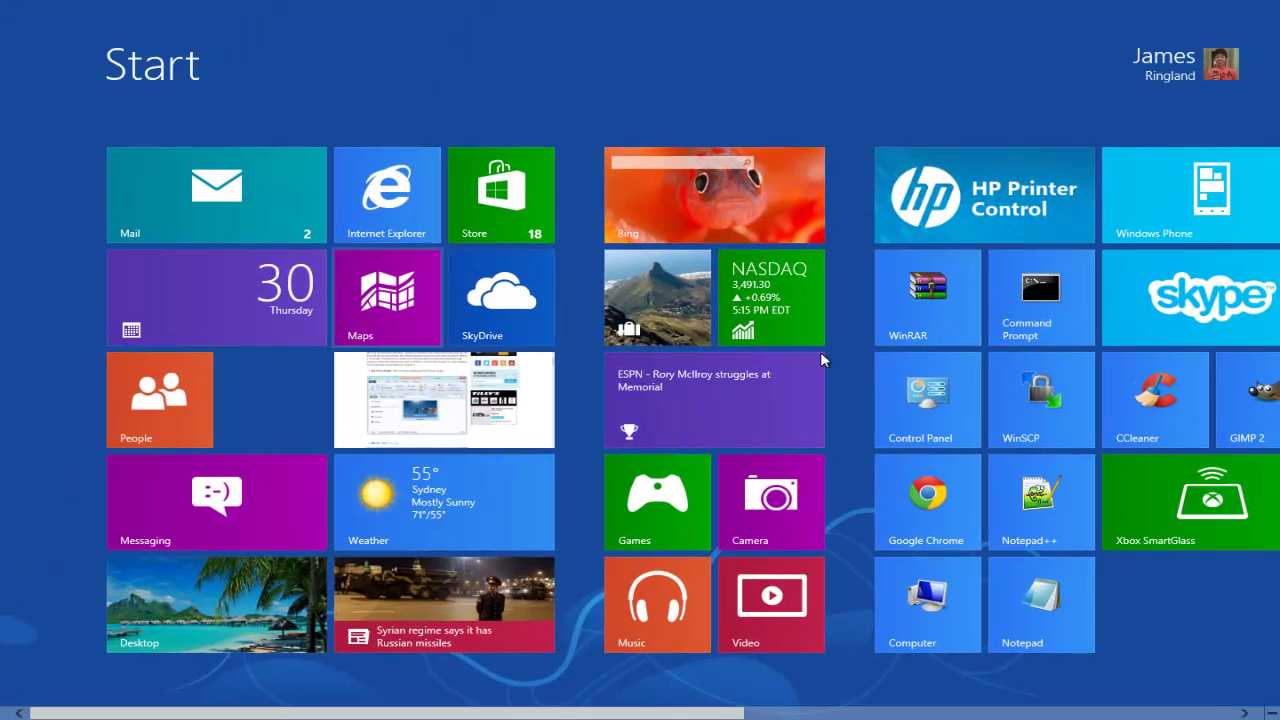
pyautogui.rightClick(966, 595)
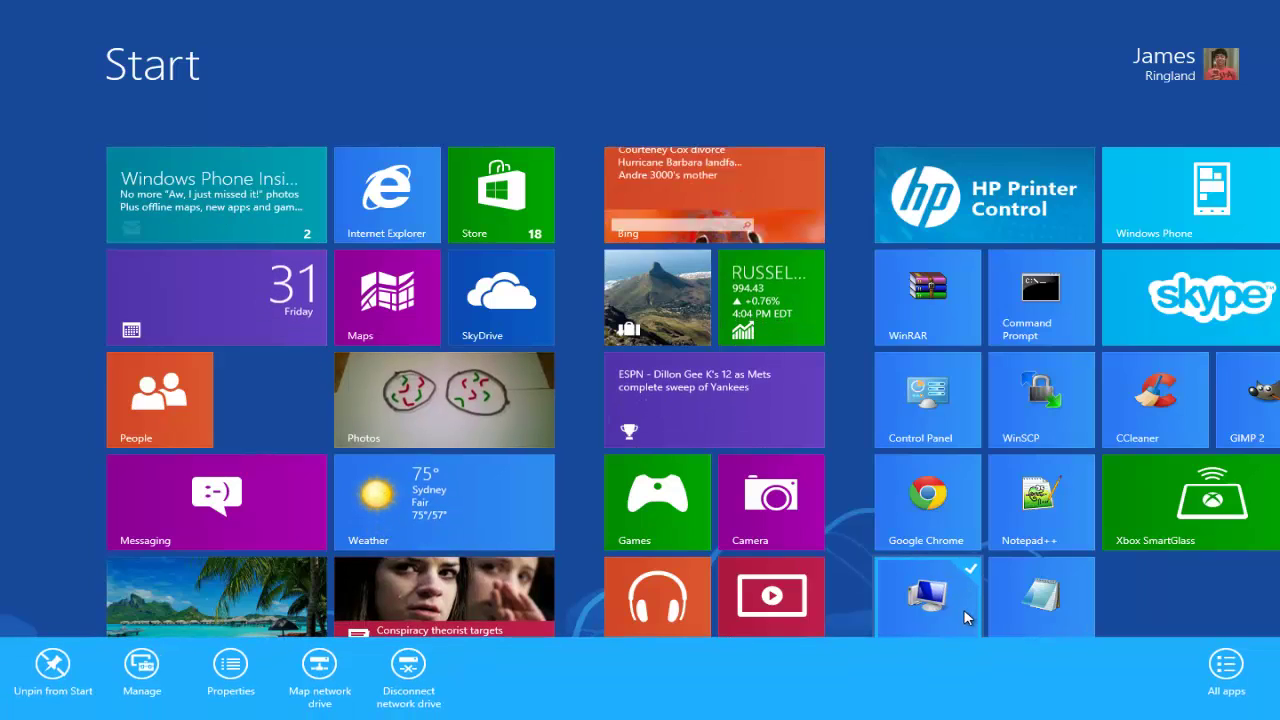
pyautogui.click(231, 664)
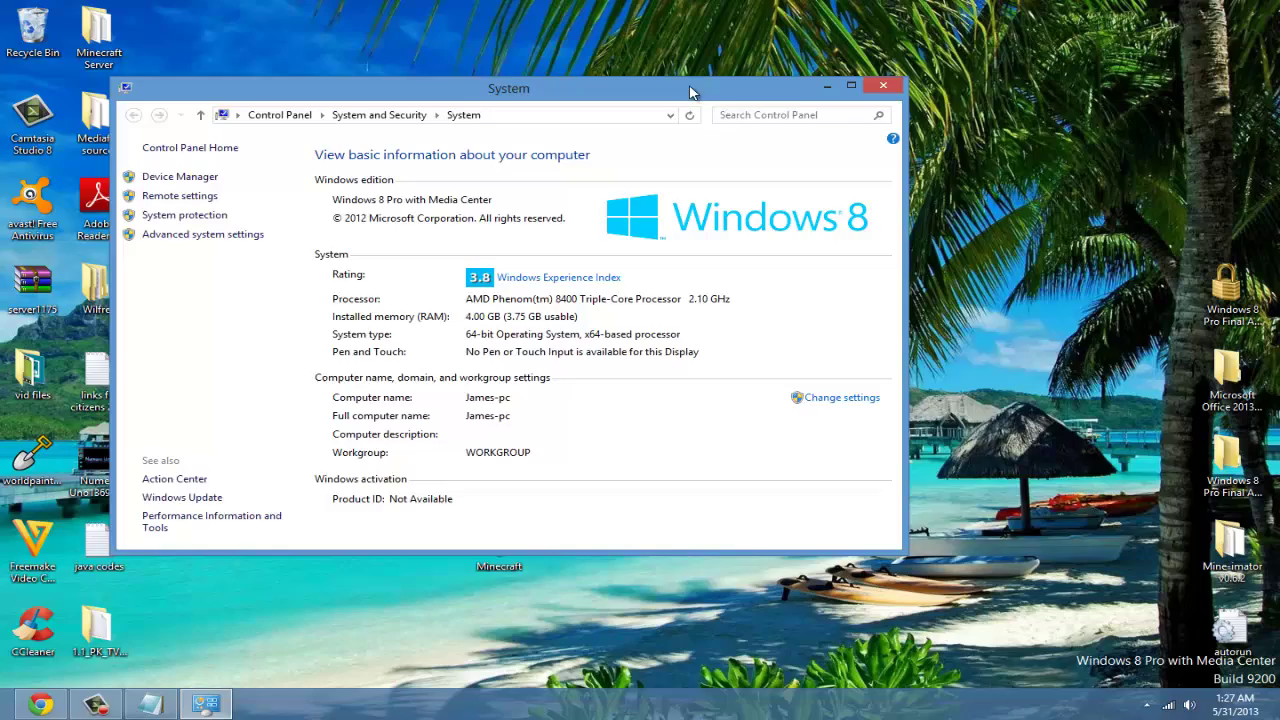
pyautogui.moveTo(695, 90); pyautogui.dragTo(907, 84)
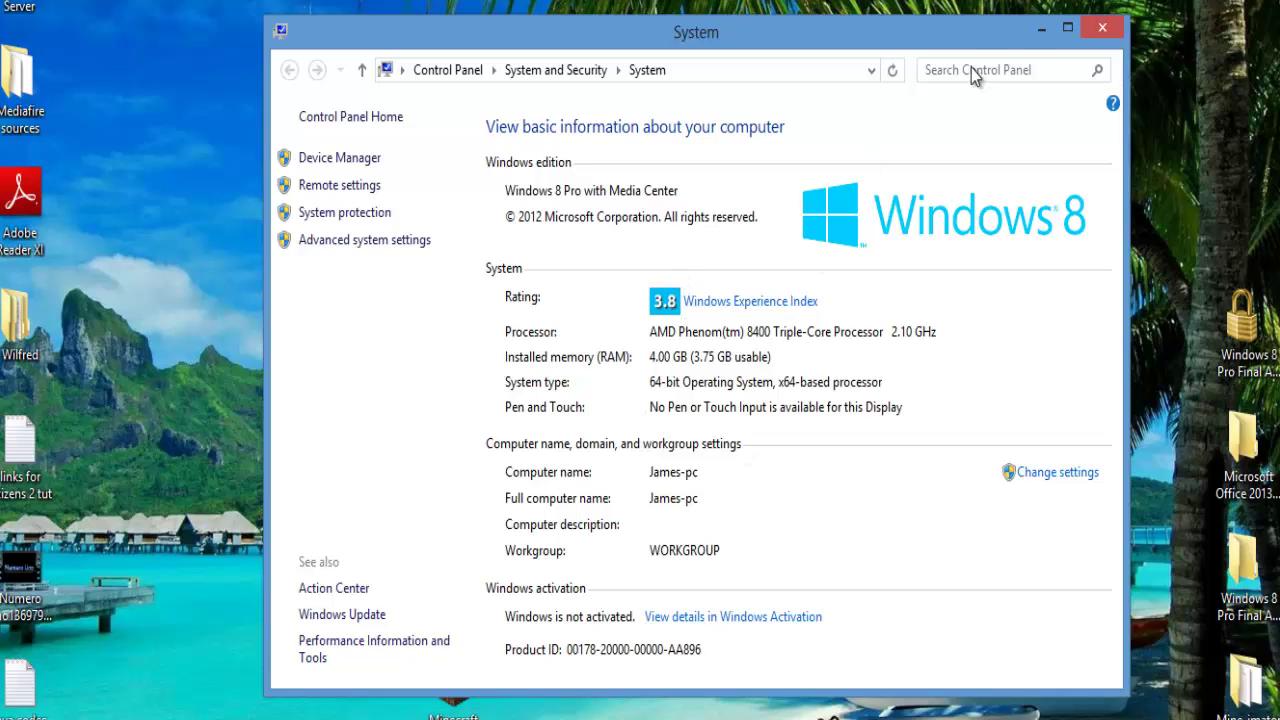
pyautogui.click(1037, 31)
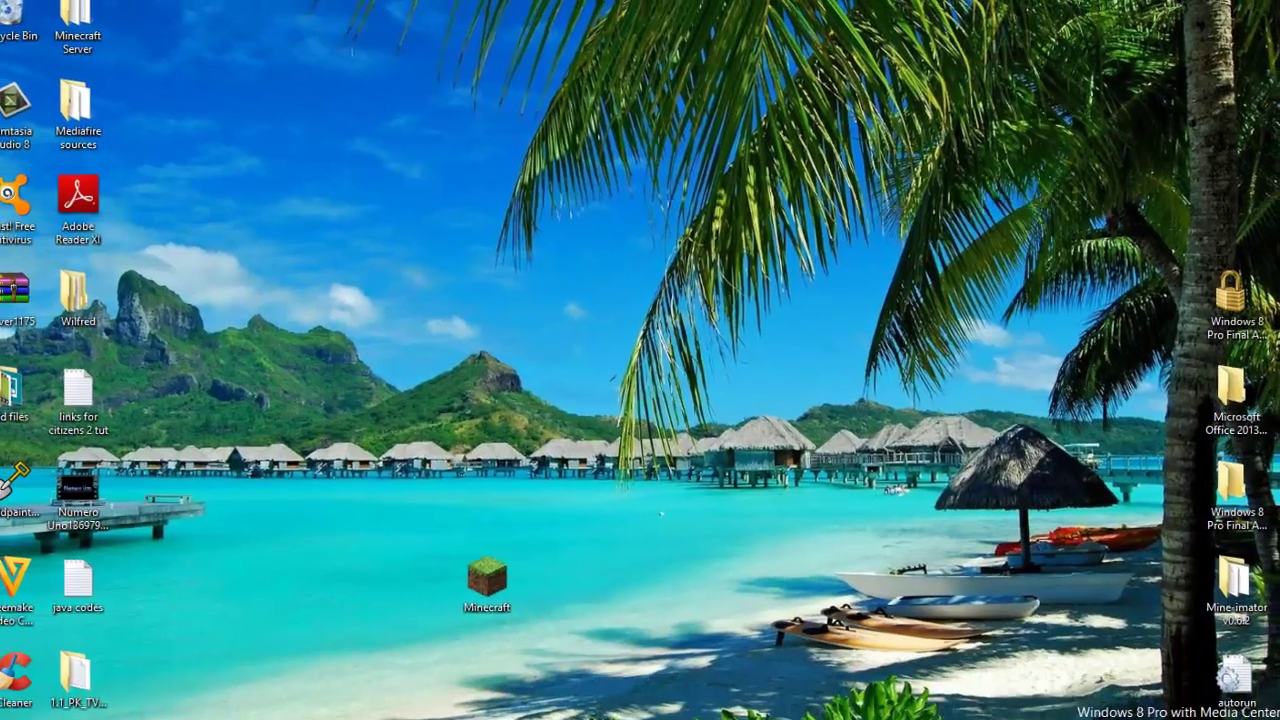
# - Open the java codes text file from the desktop and examine the memory codes for 1GB and 2GB
pyautogui.doubleClick(78, 580)
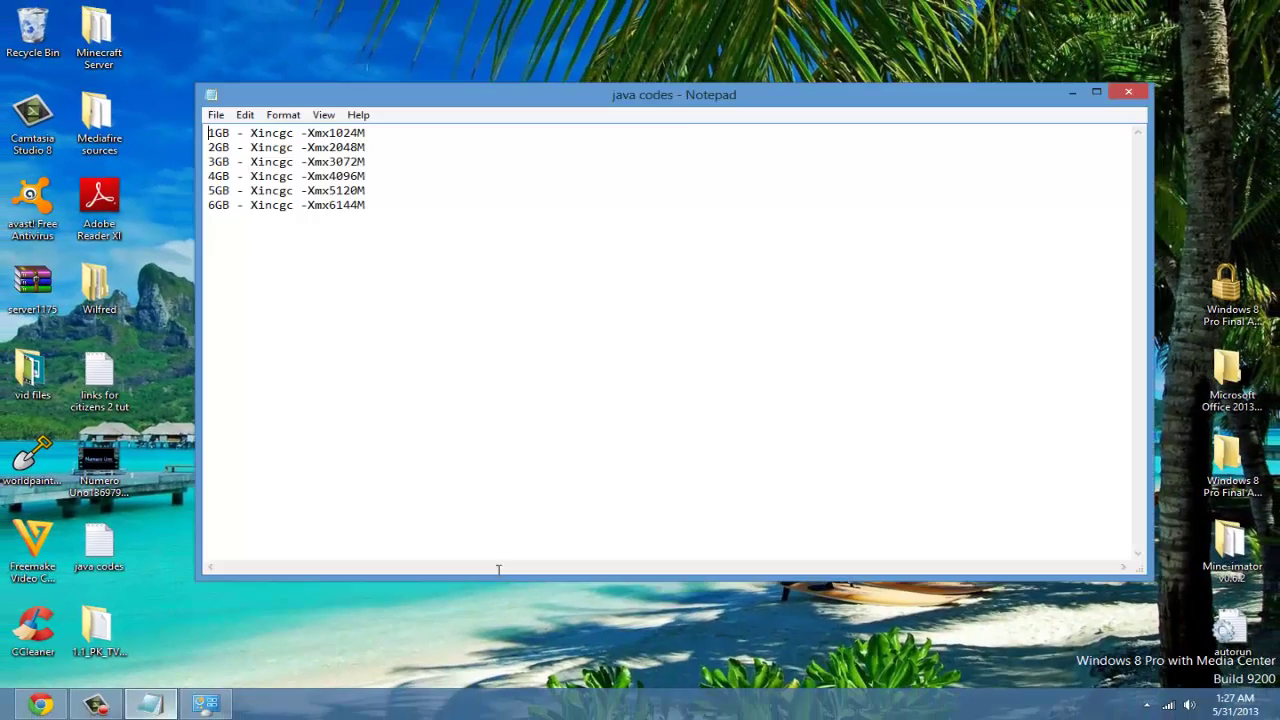
pyautogui.moveTo(674, 108); pyautogui.dragTo(752, 116)
pyautogui.click(307, 157)
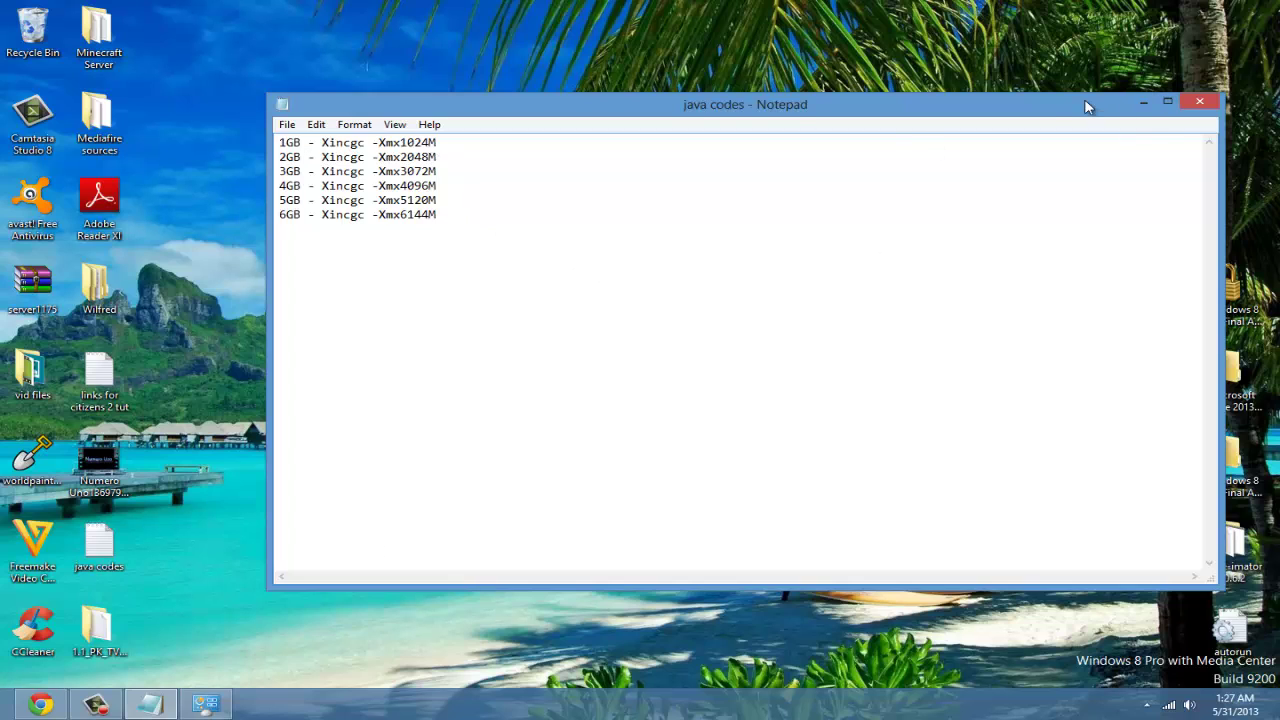
pyautogui.moveTo(1088, 106); pyautogui.dragTo(1088, 96)
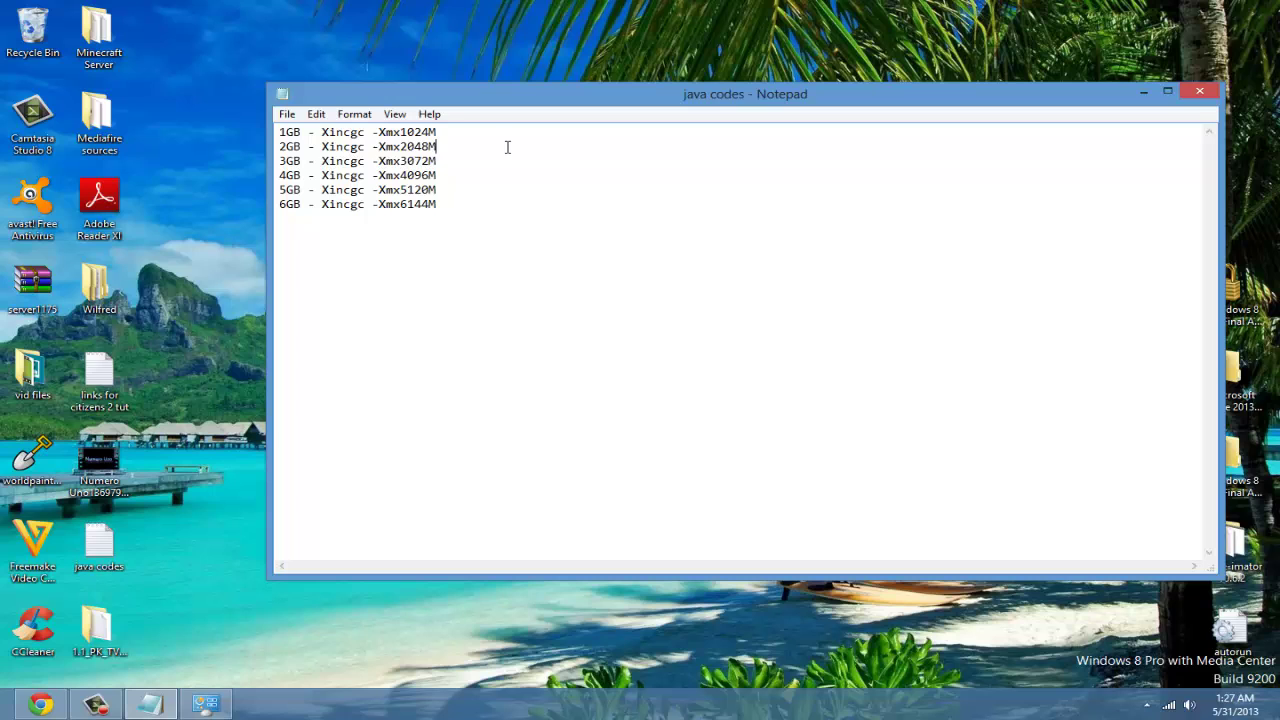
pyautogui.moveTo(507, 147); pyautogui.dragTo(249, 136)
pyautogui.click(450, 149)
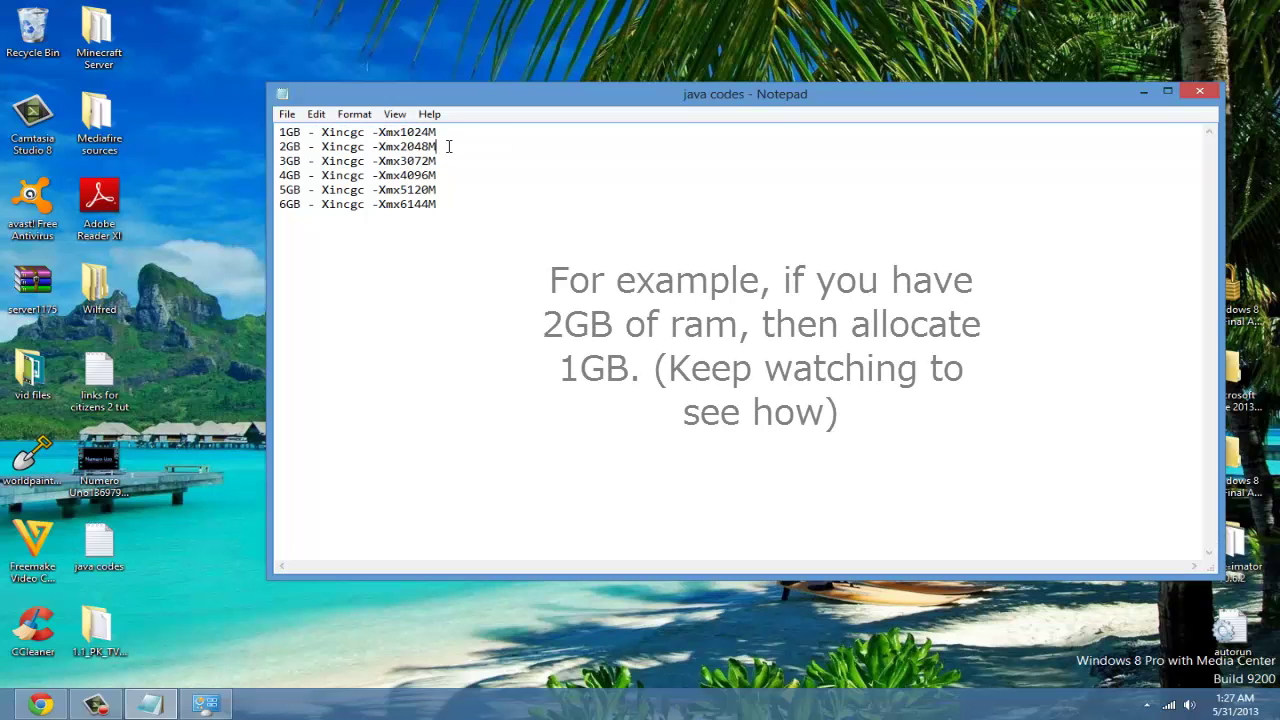
pyautogui.moveTo(457, 134); pyautogui.dragTo(312, 133)
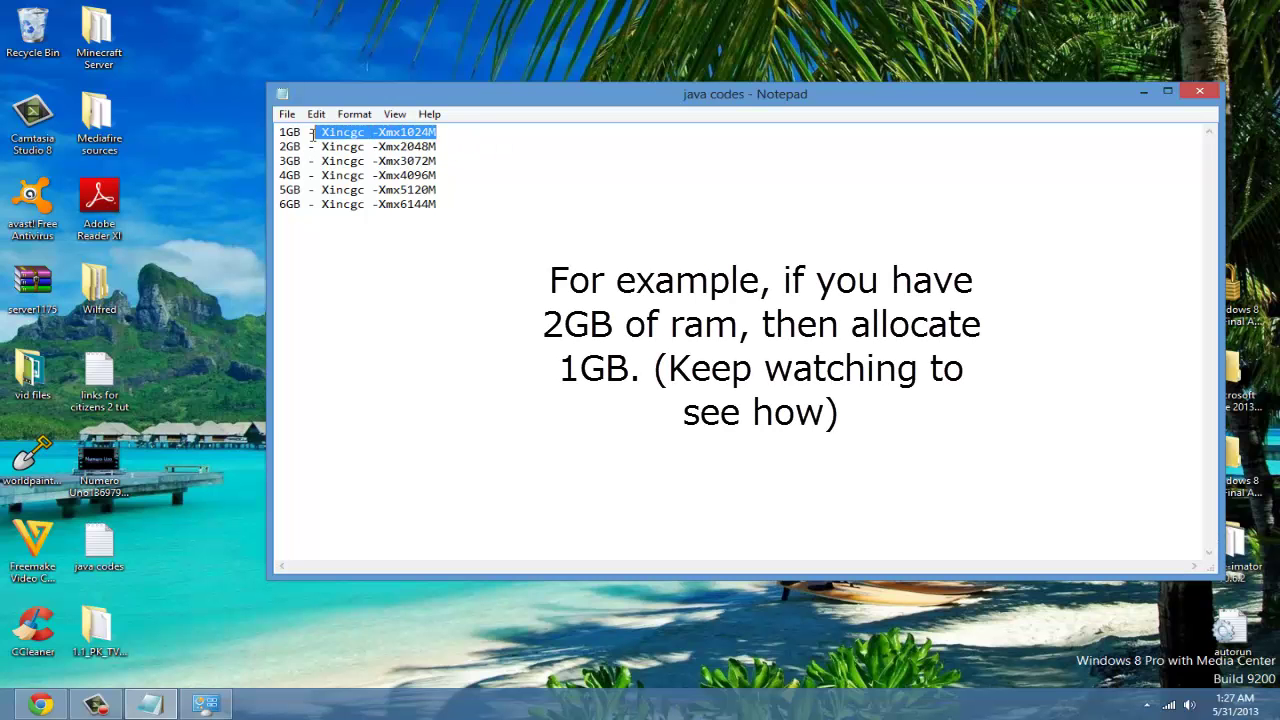
pyautogui.click(457, 143)
pyautogui.moveTo(457, 143); pyautogui.dragTo(280, 134)
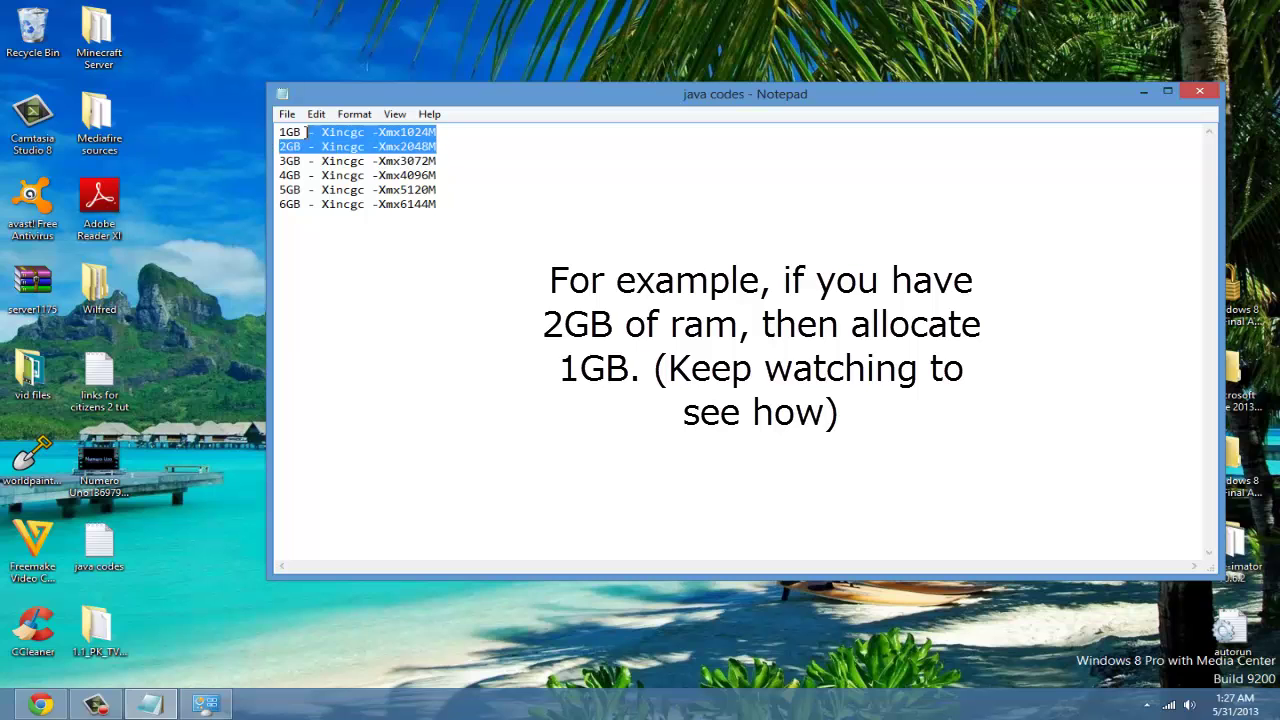
pyautogui.click(415, 139)
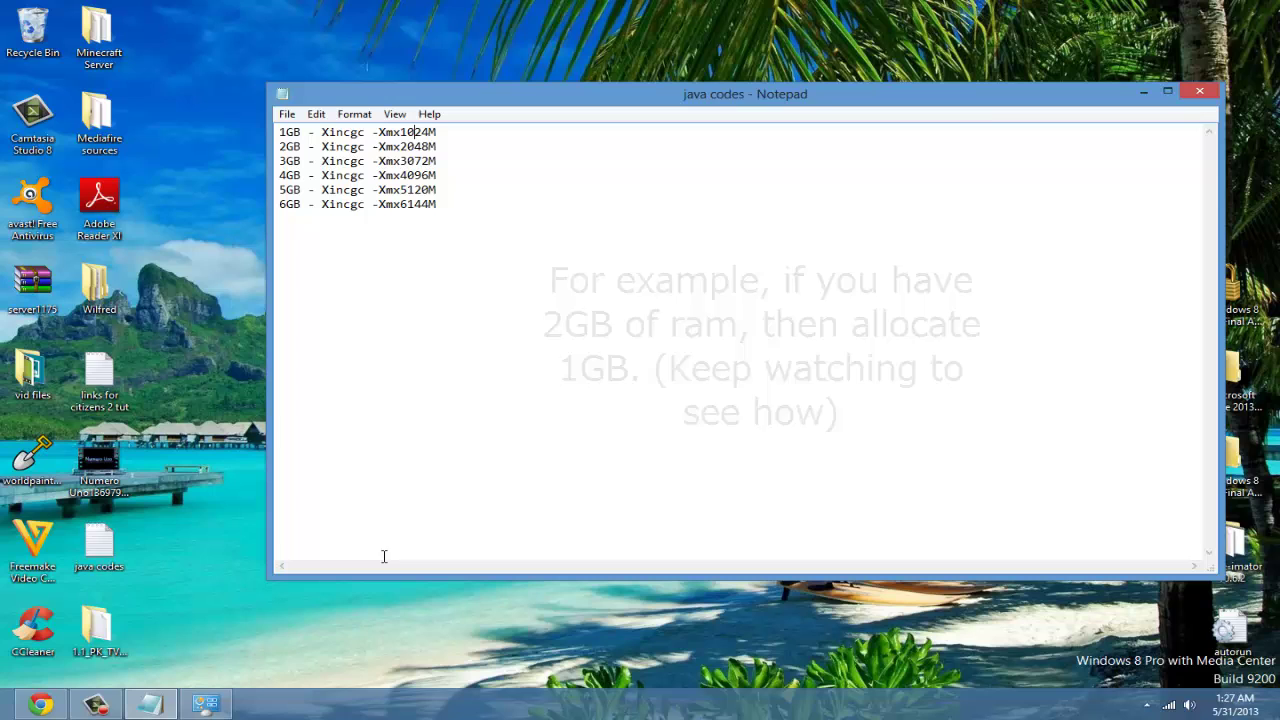
# - Close the System window, search Control Panel for "java" and open the Java settings
pyautogui.click(193, 708)
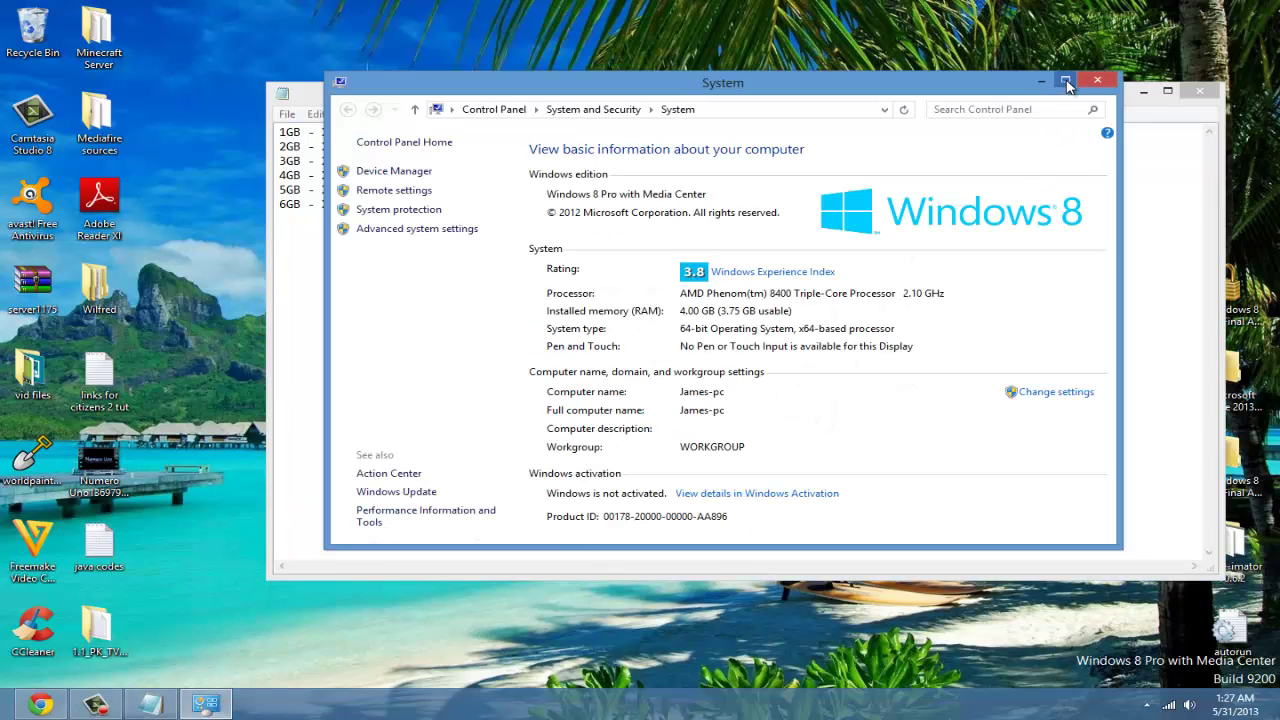
pyautogui.click(1097, 80)
pyautogui.click(10, 710)
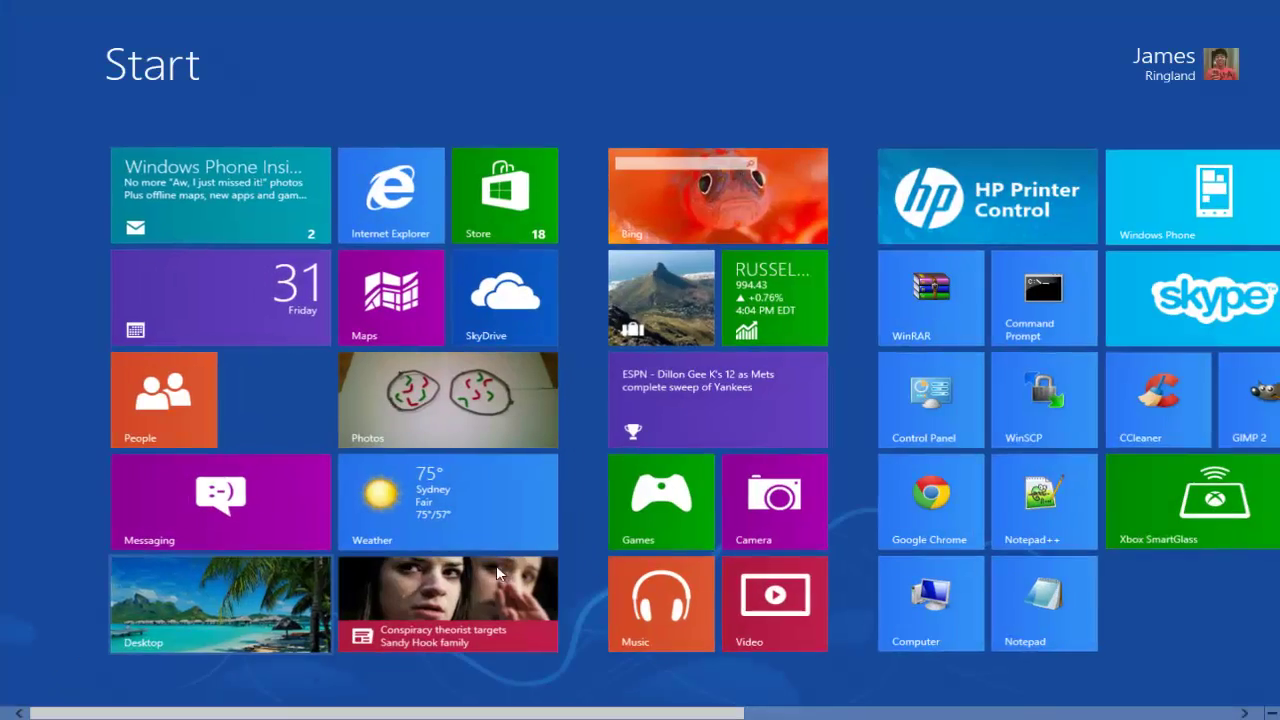
pyautogui.click(888, 365)
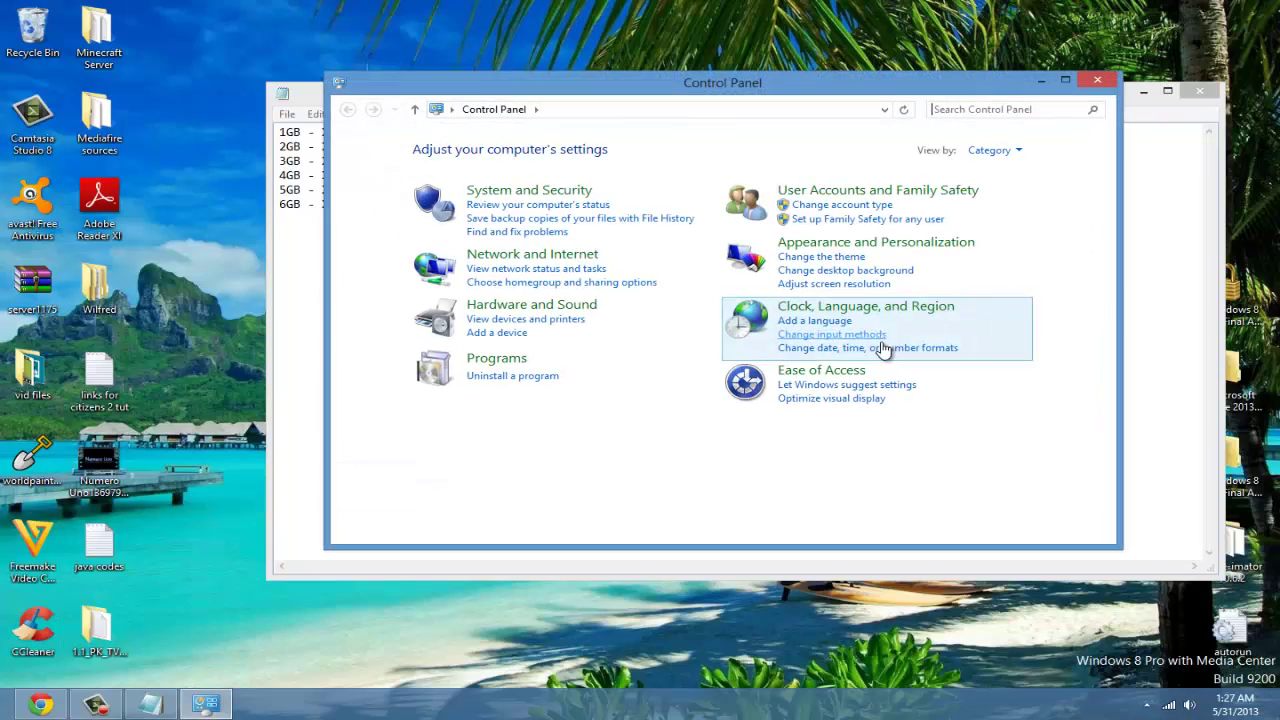
pyautogui.click(1008, 109)
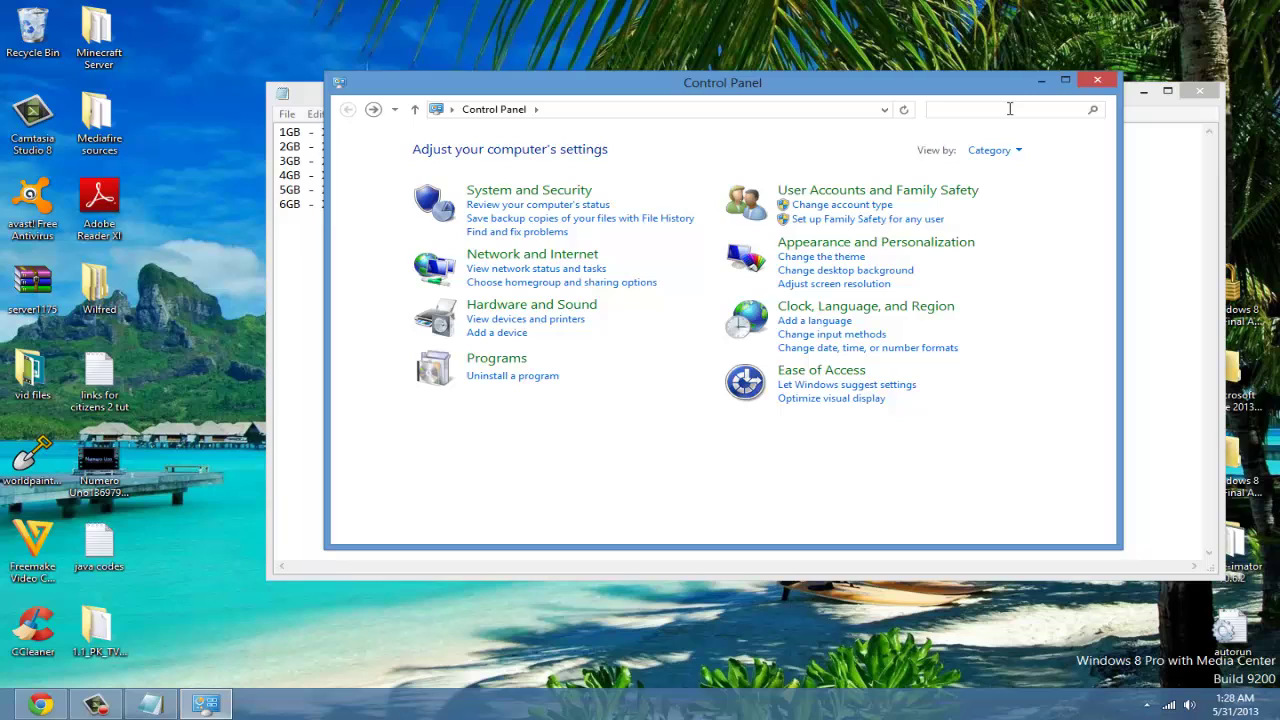
pyautogui.write('java')
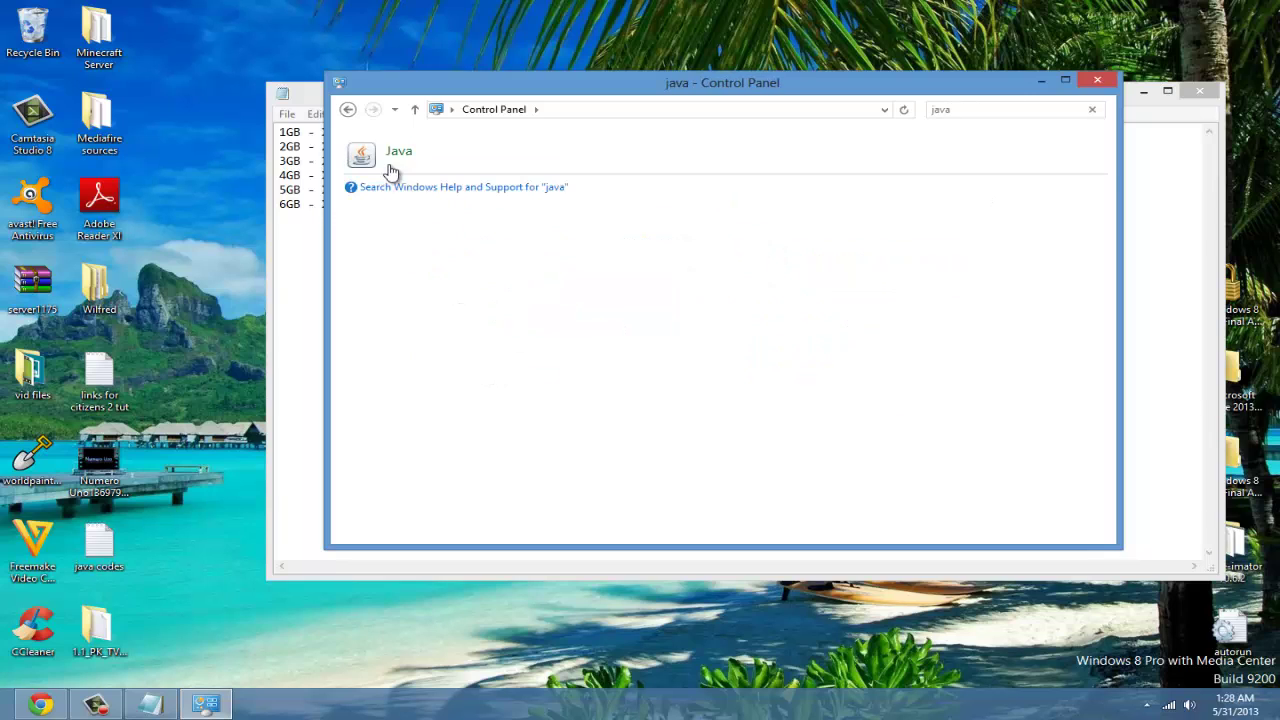
pyautogui.click(399, 155)
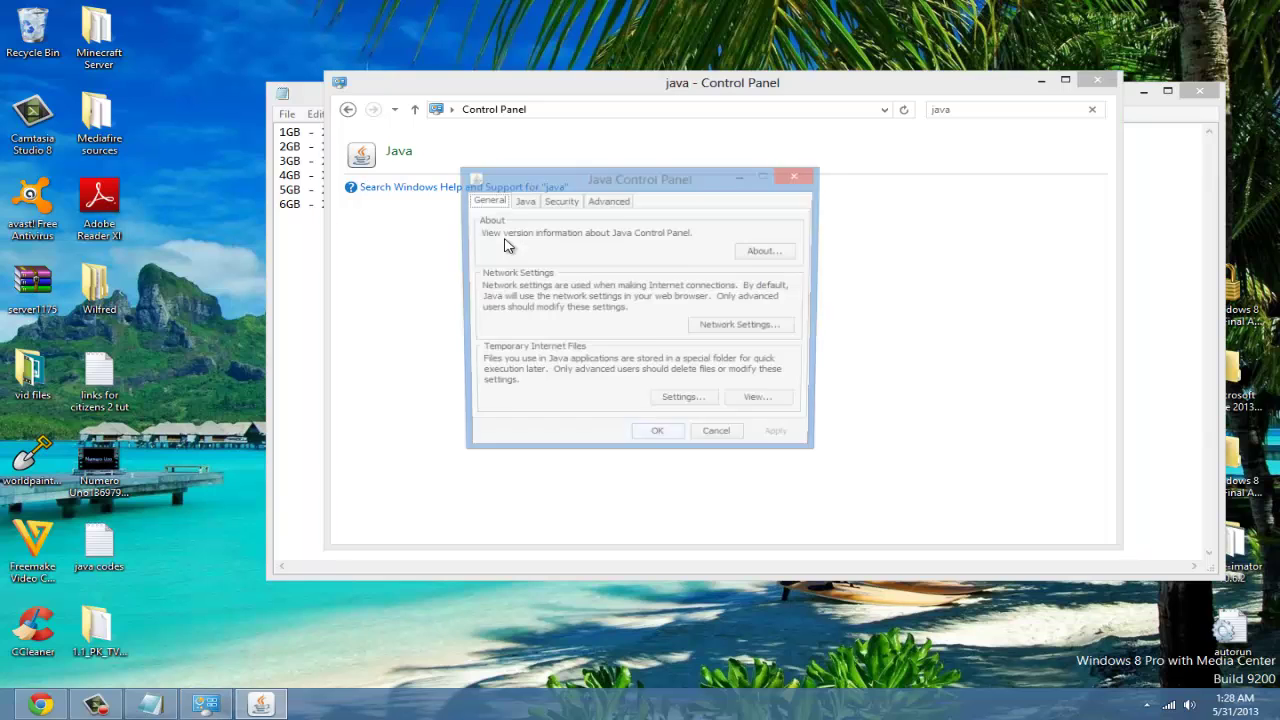
# - Open the Java Runtime Environment Settings and make the Runtime Parameters of the 1.7 user runtime editable
pyautogui.moveTo(615, 178); pyautogui.dragTo(632, 134)
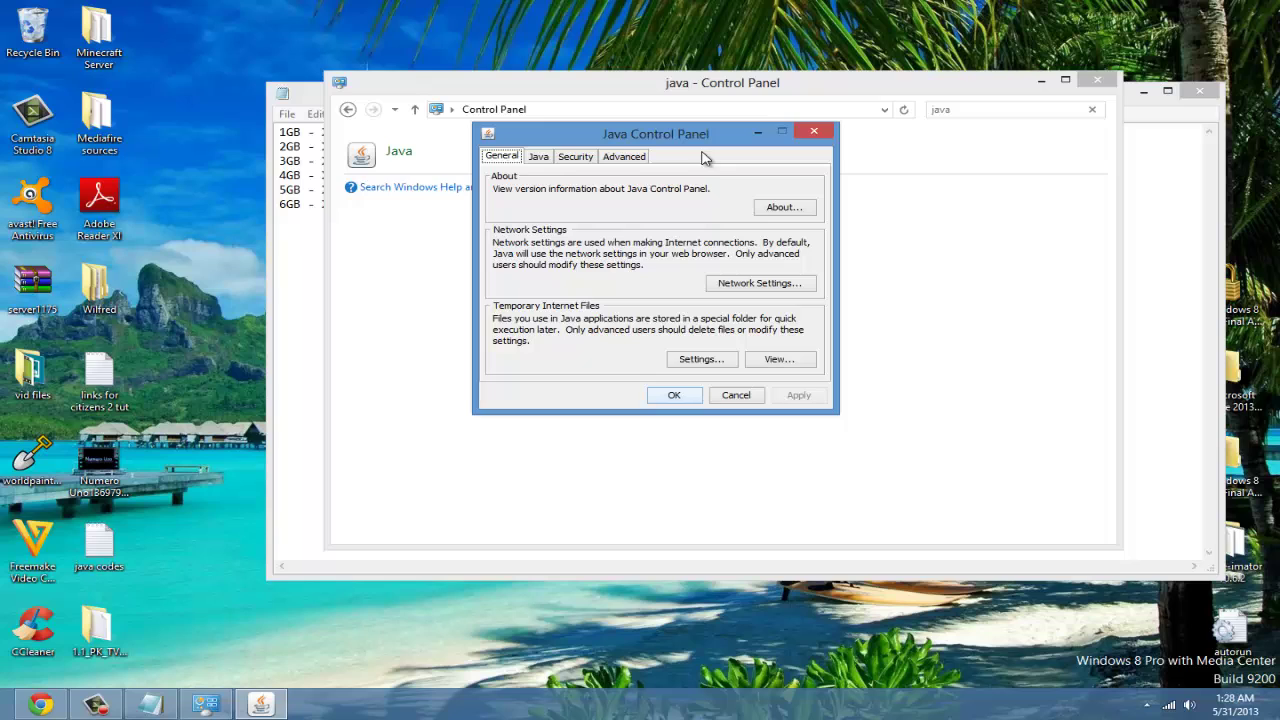
pyautogui.moveTo(694, 145); pyautogui.dragTo(701, 144)
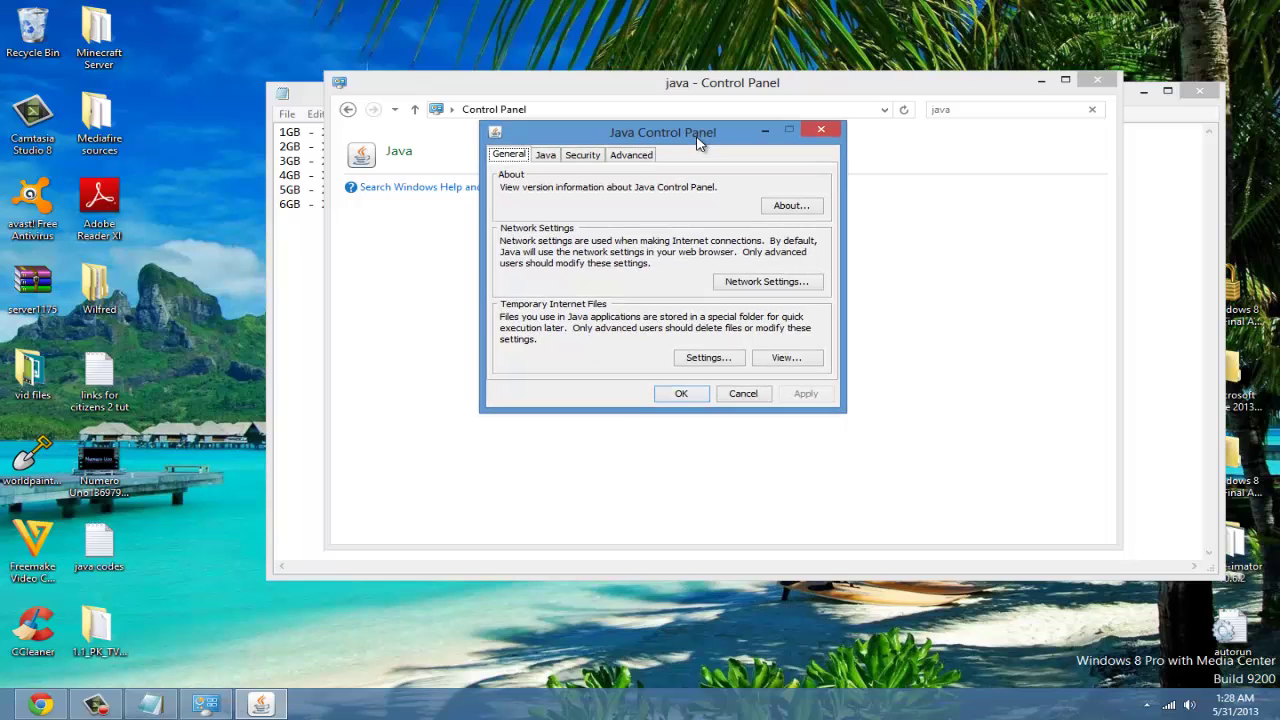
pyautogui.click(548, 157)
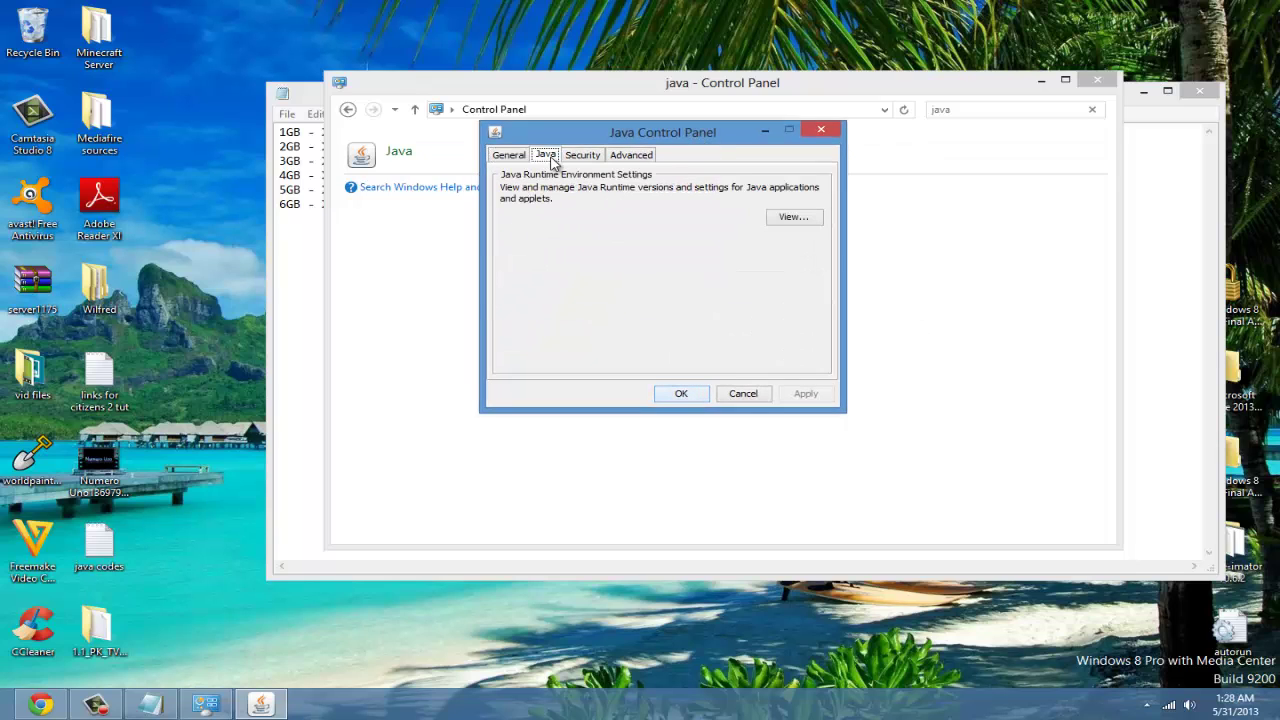
pyautogui.click(793, 219)
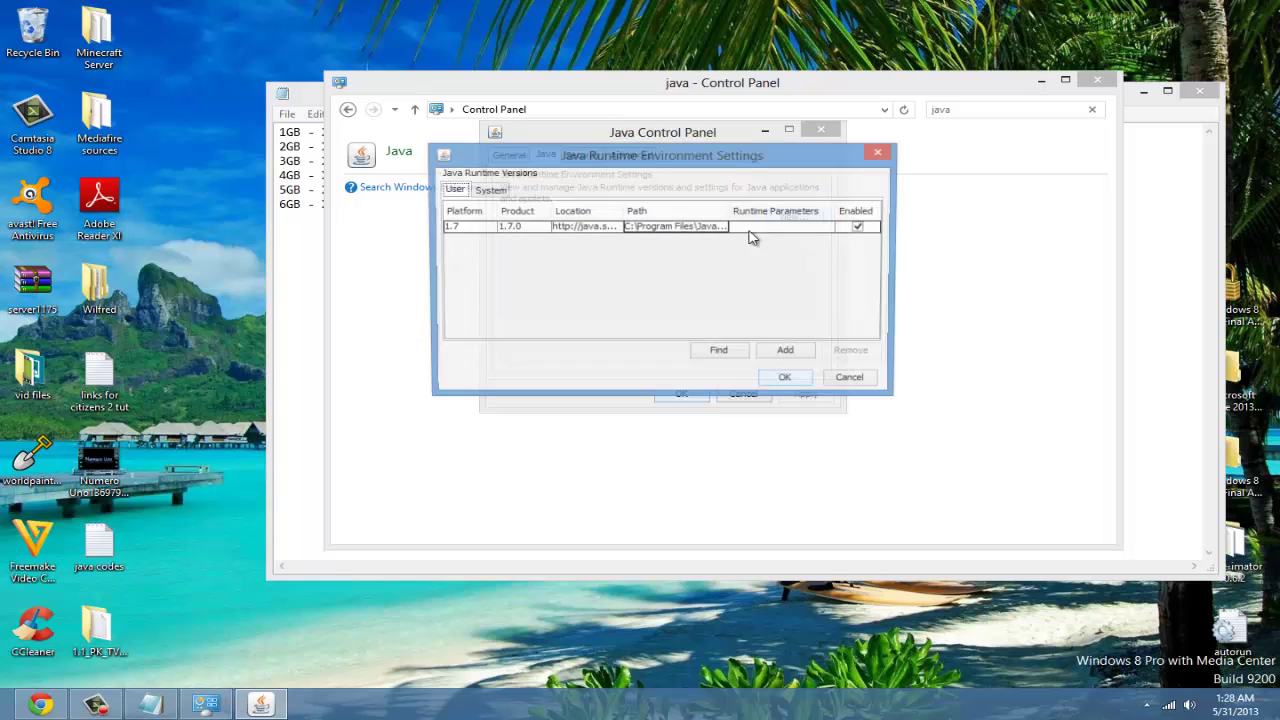
pyautogui.click(748, 231)
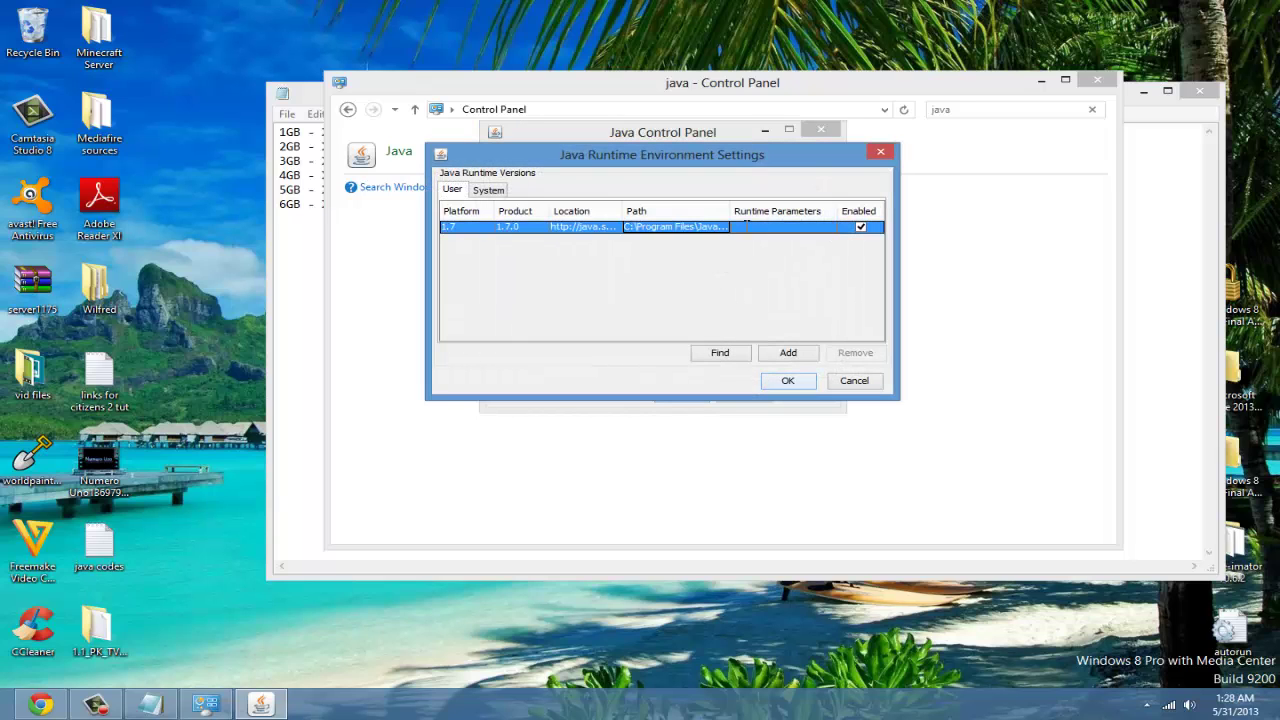
pyautogui.click(748, 227)
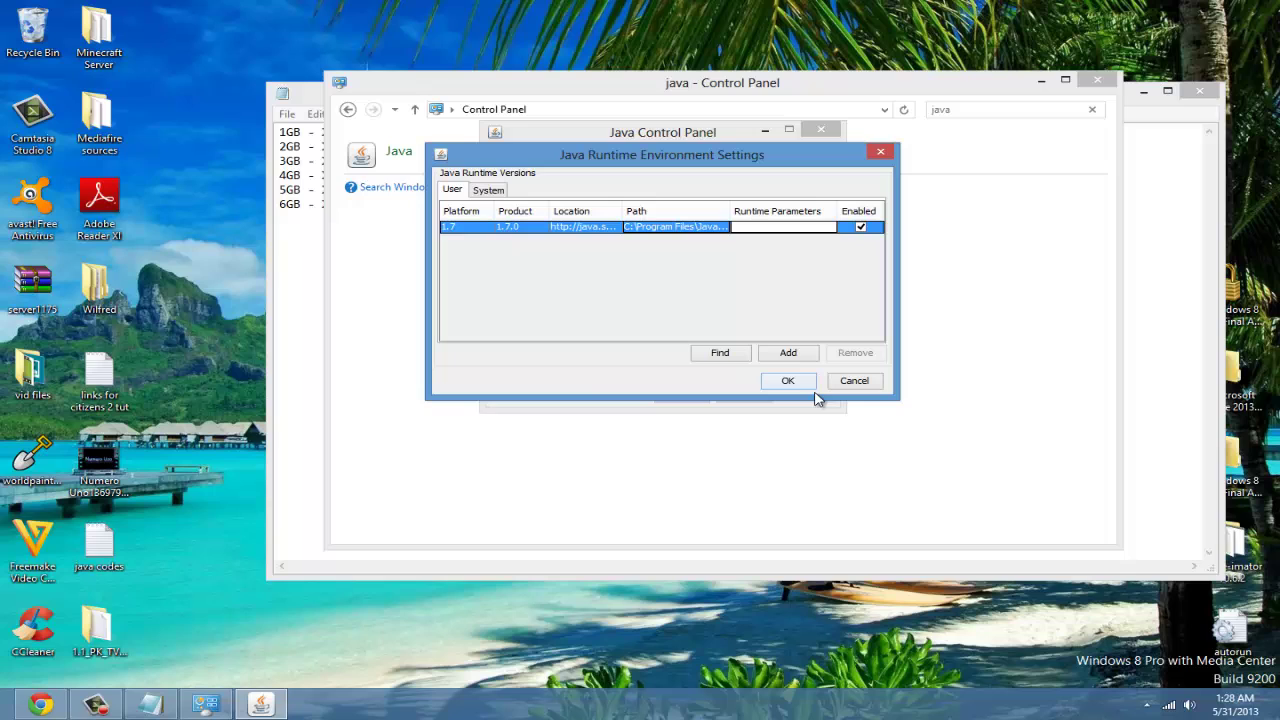
# - Copy the code "- Xincgc -Xmx2048M" from the 2GB line of the java codes file
pyautogui.click(150, 705)
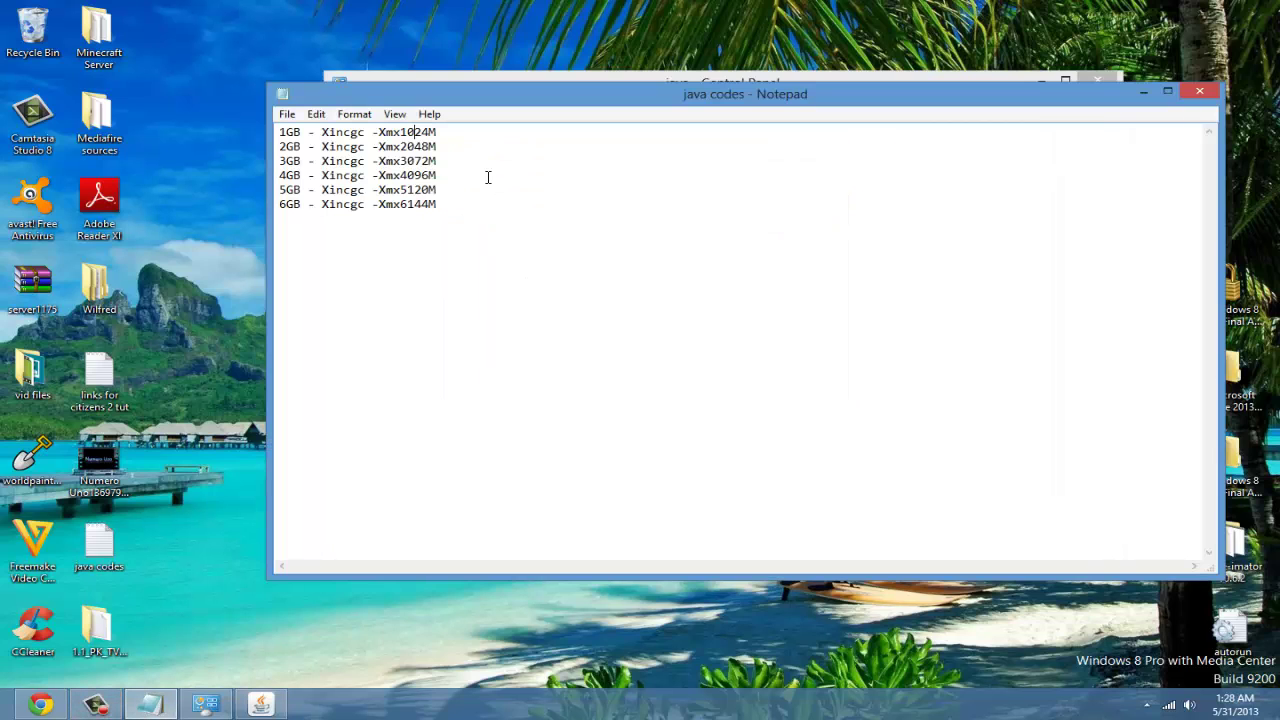
pyautogui.hotkey('ctrl', 'a')
pyautogui.click(429, 114)
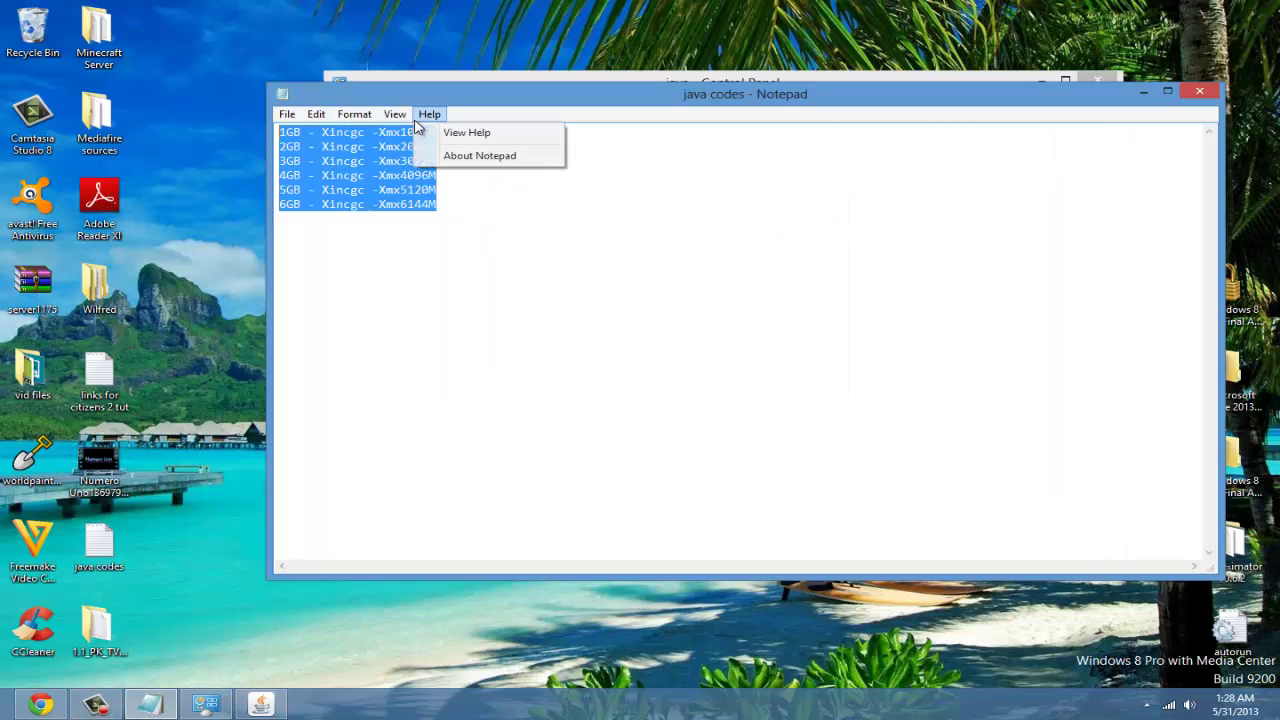
pyautogui.click(563, 207)
pyautogui.moveTo(479, 147); pyautogui.dragTo(251, 139)
pyautogui.click(500, 148)
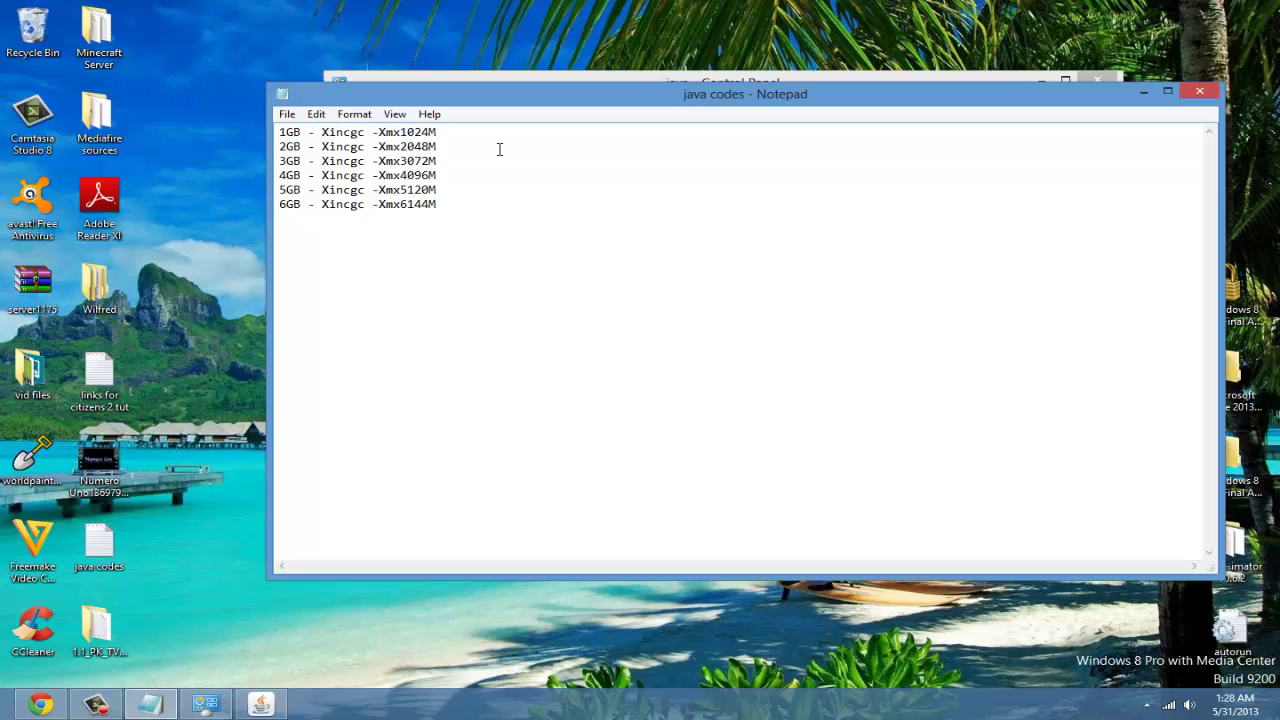
pyautogui.moveTo(499, 149); pyautogui.dragTo(310, 146)
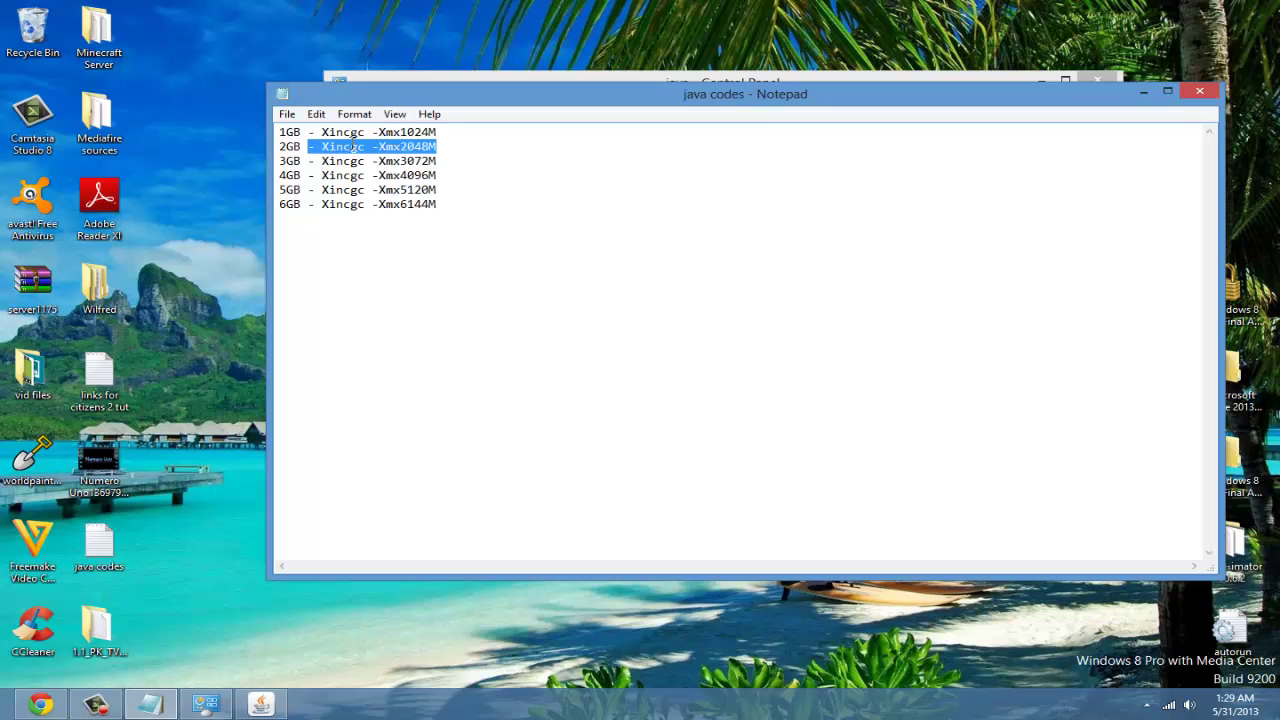
pyautogui.rightClick(353, 147)
pyautogui.click(400, 194)
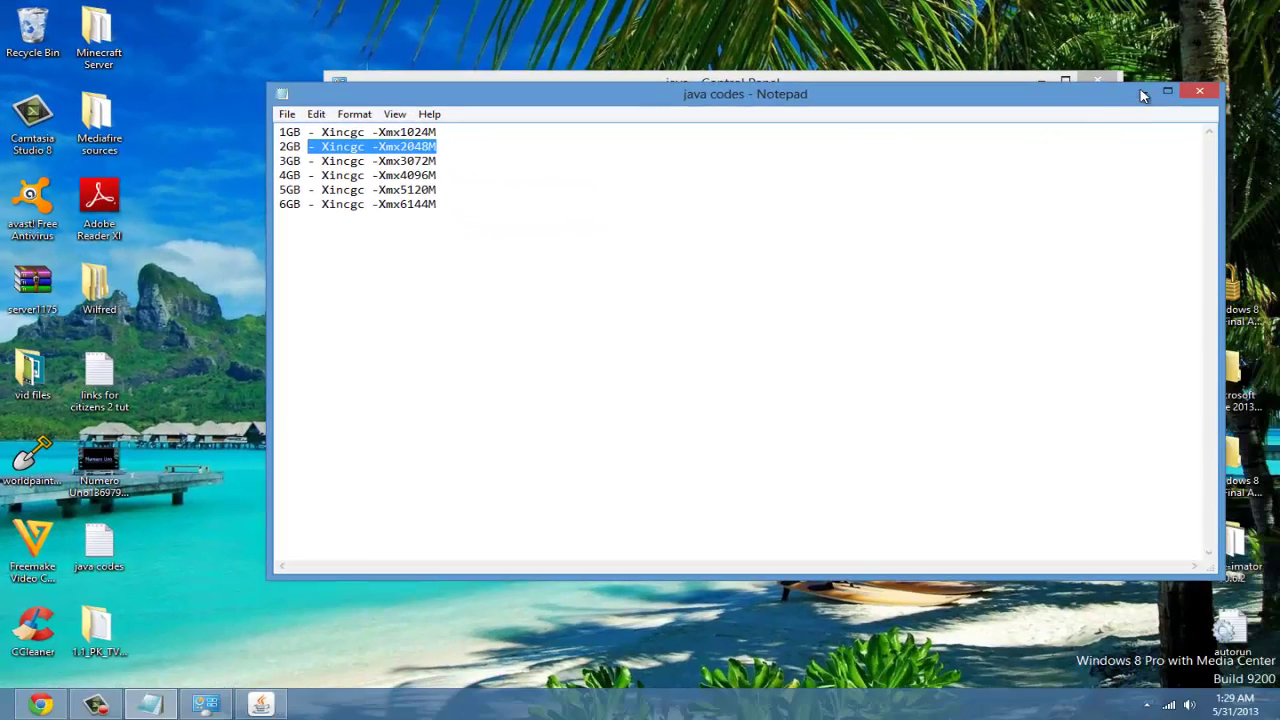
# - Set the 1.7 runtime's parameters to the copied "- Xincgc -Xmx2048M", apply the change, and close the Java and Control Panel windows
pyautogui.click(1128, 90)
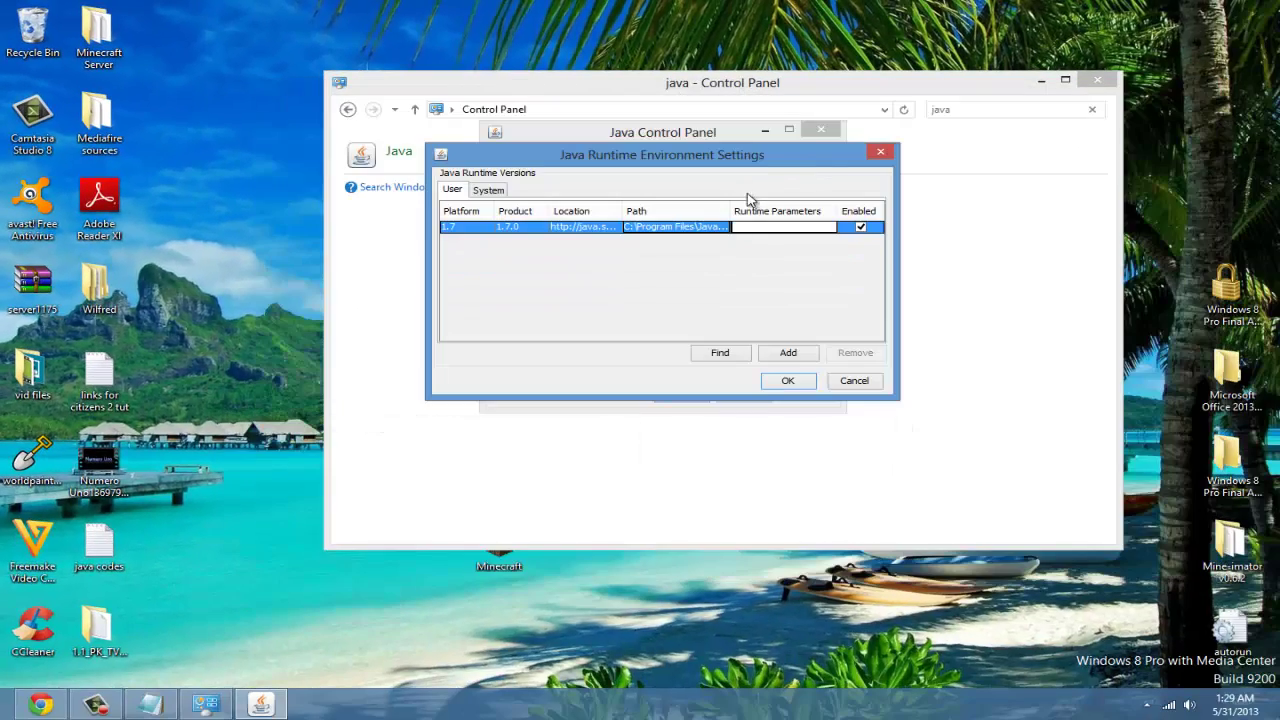
pyautogui.hotkey('ctrl', 'v')
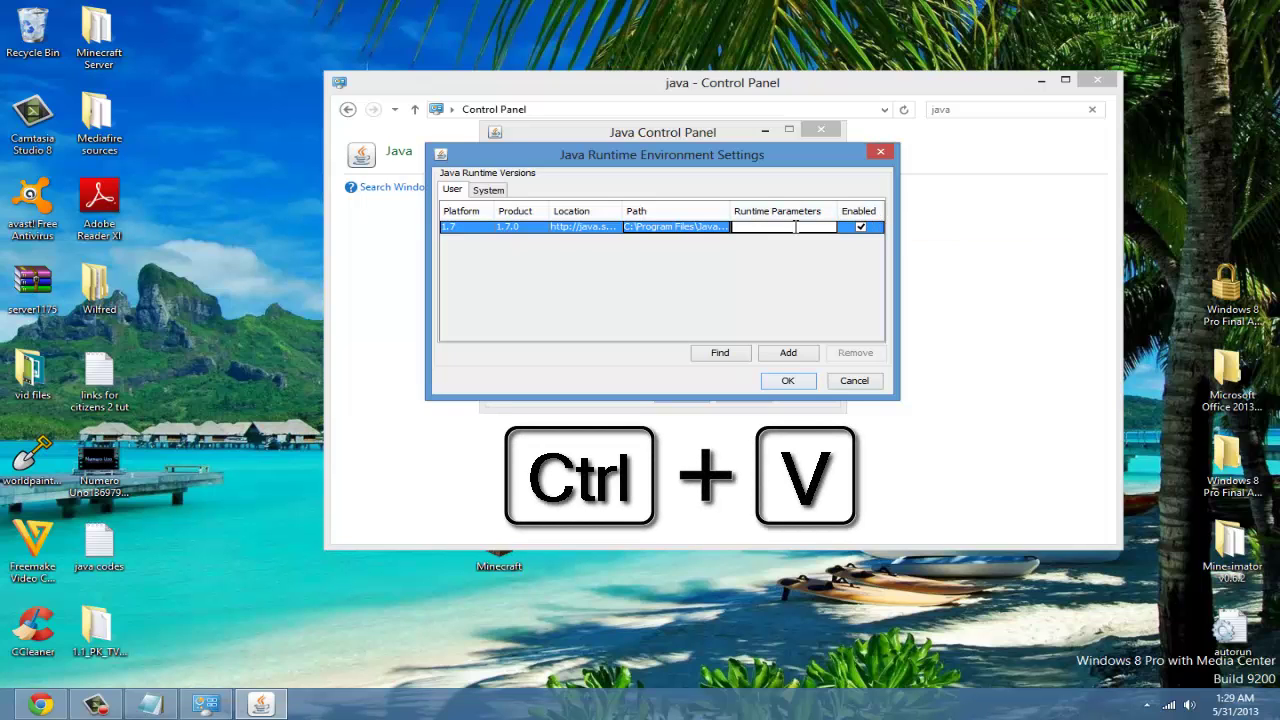
pyautogui.hotkey('ctrl', 'v')
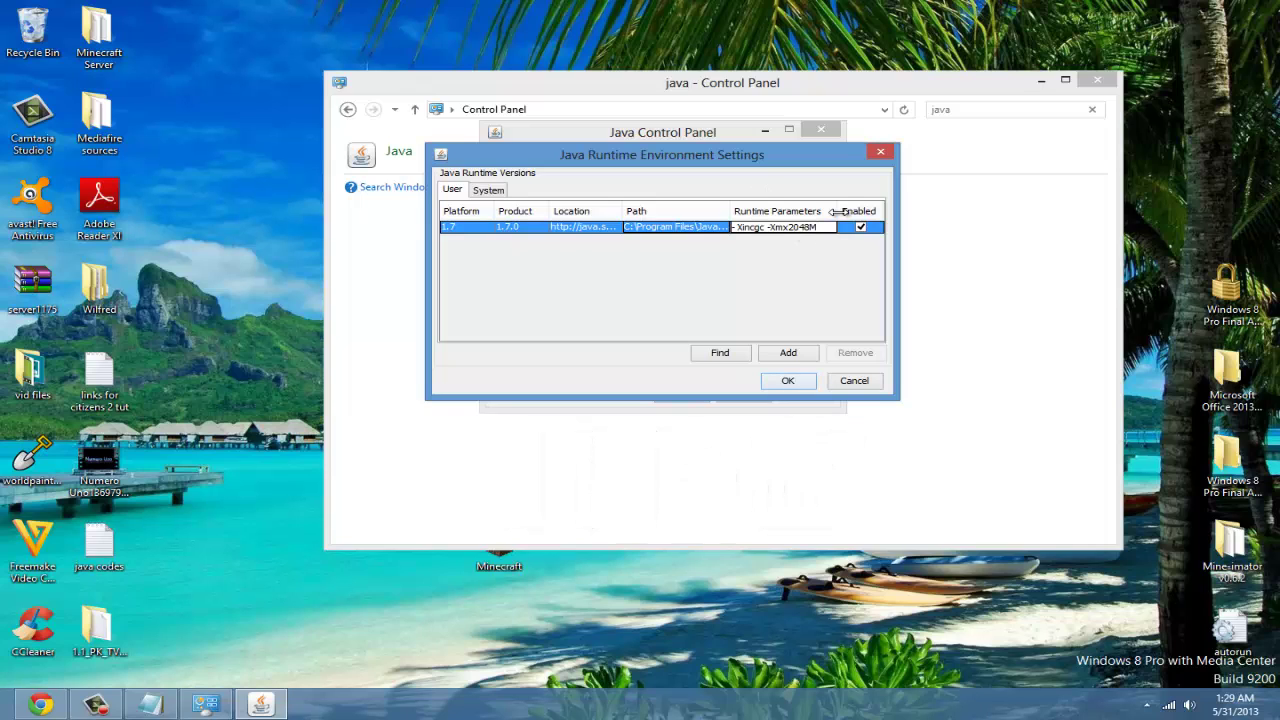
pyautogui.click(808, 385)
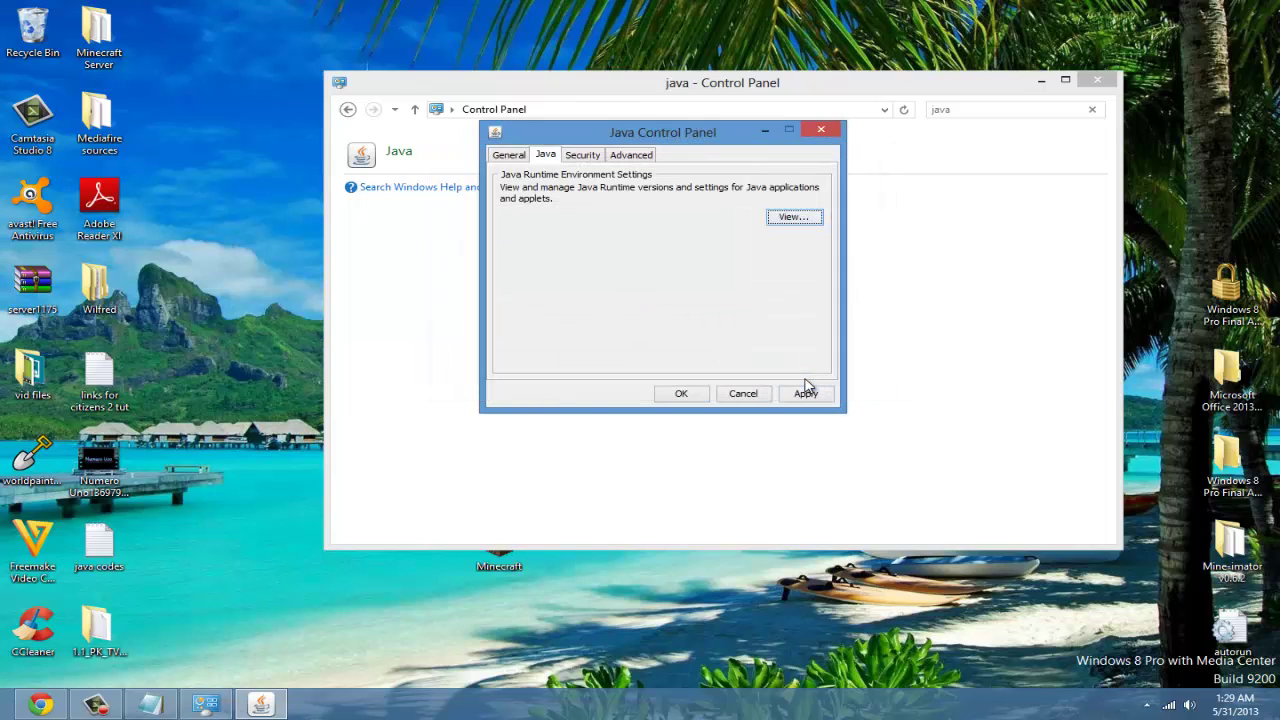
pyautogui.click(806, 393)
pyautogui.click(682, 394)
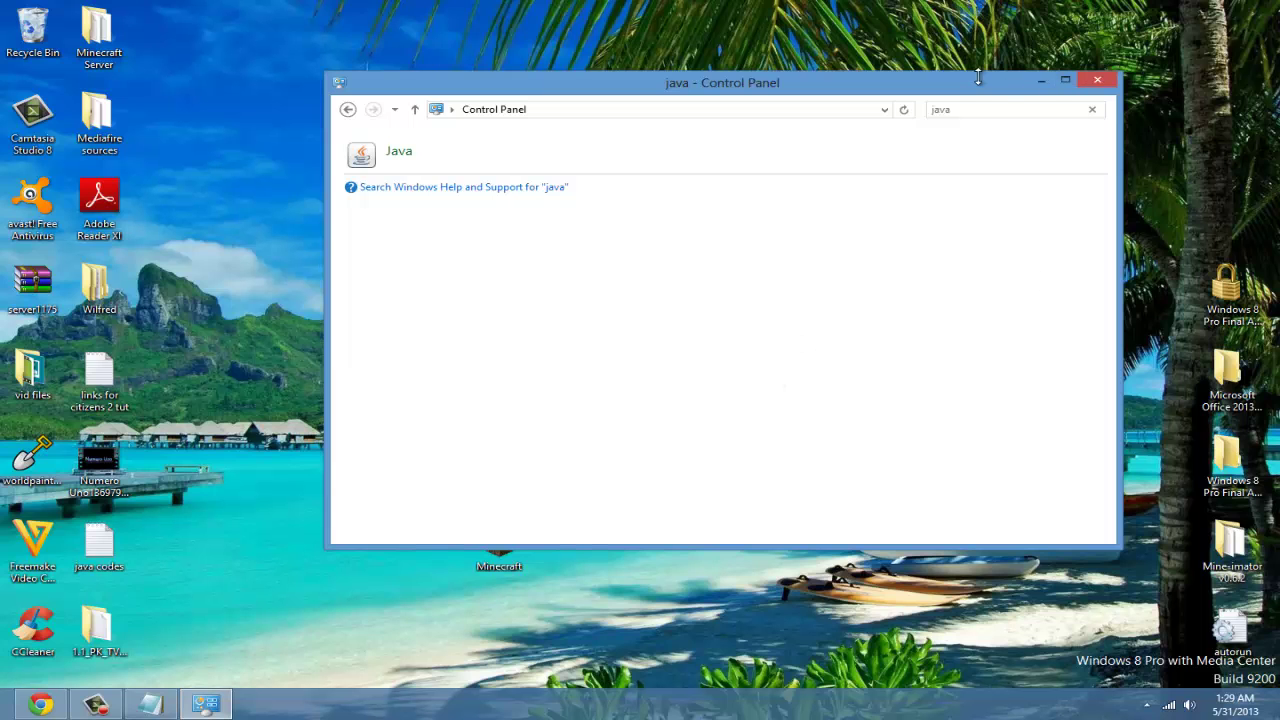
pyautogui.moveTo(972, 88)
pyautogui.mouseDown()
pyautogui.moveTo(966, 134)
pyautogui.moveTo(962, 96)
pyautogui.mouseUp()
pyautogui.click(1084, 90)
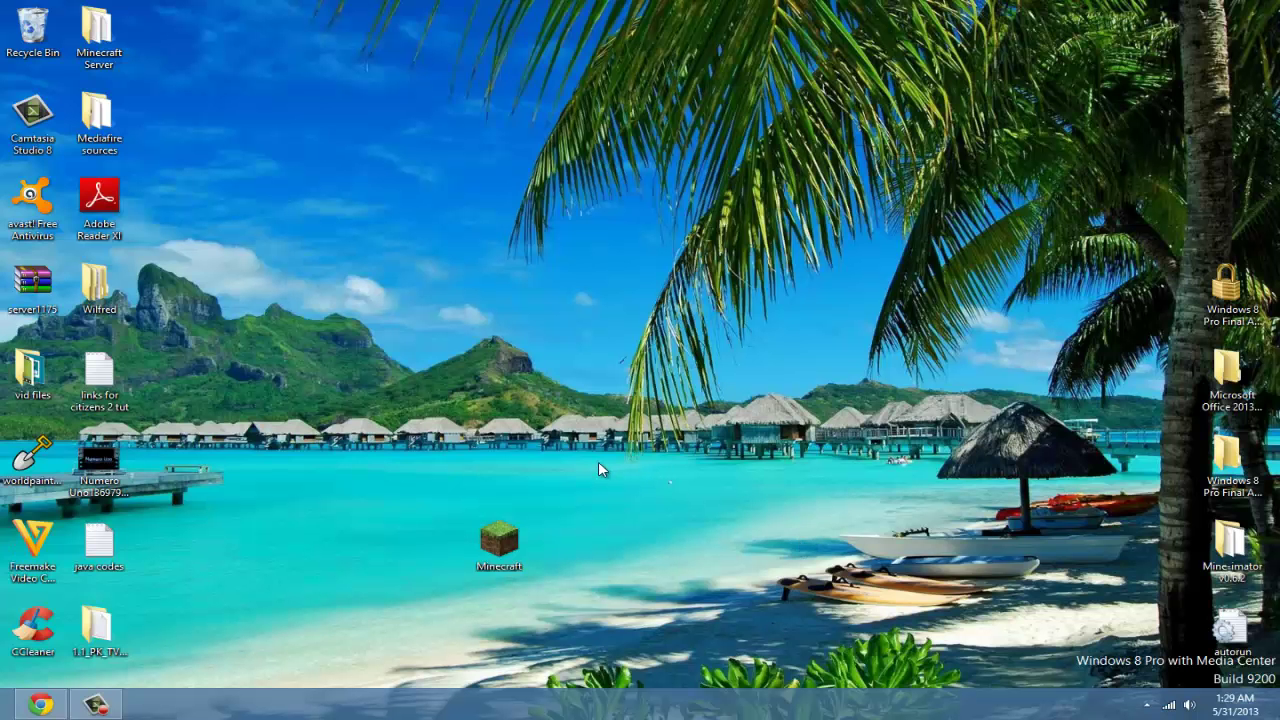
# - Launch Minecraft so its launcher is running, open Task Manager, and move its window over the launcher
pyautogui.click(522, 550)
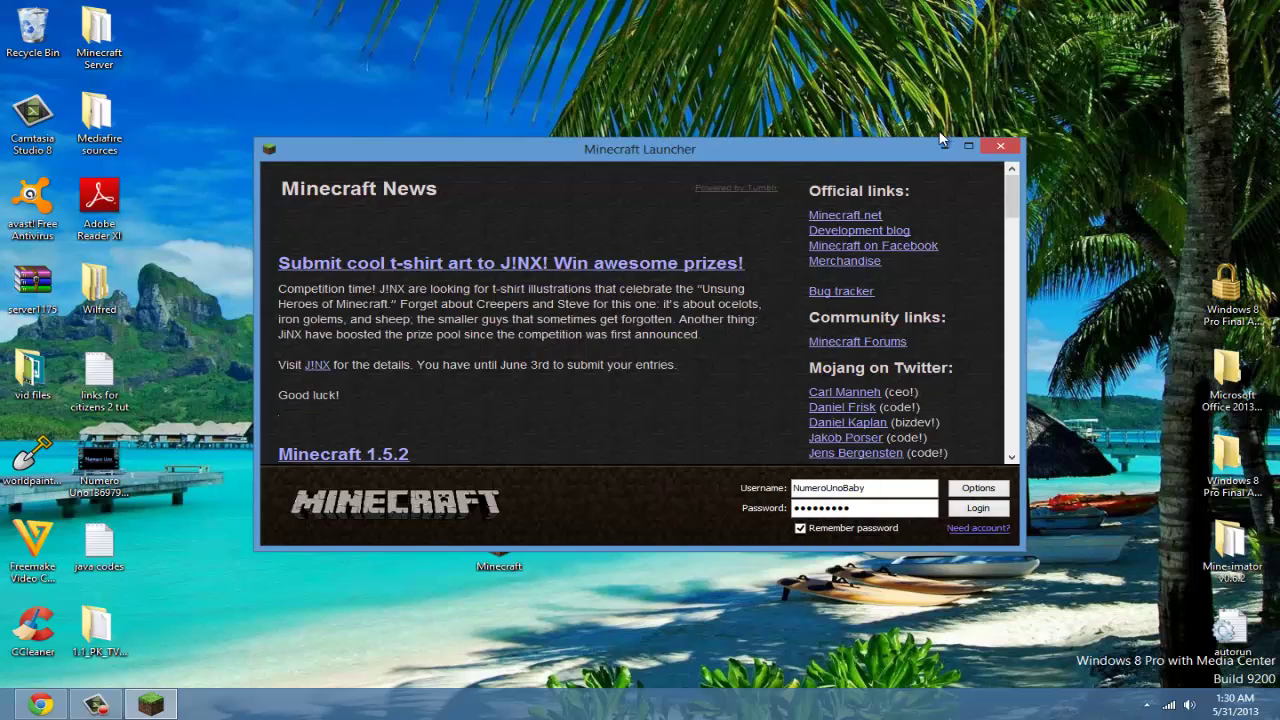
pyautogui.hotkey('ctrl', 'shift', 'Escape')
pyautogui.moveTo(830, 71); pyautogui.dragTo(642, 78)
pyautogui.rightClick(503, 713)
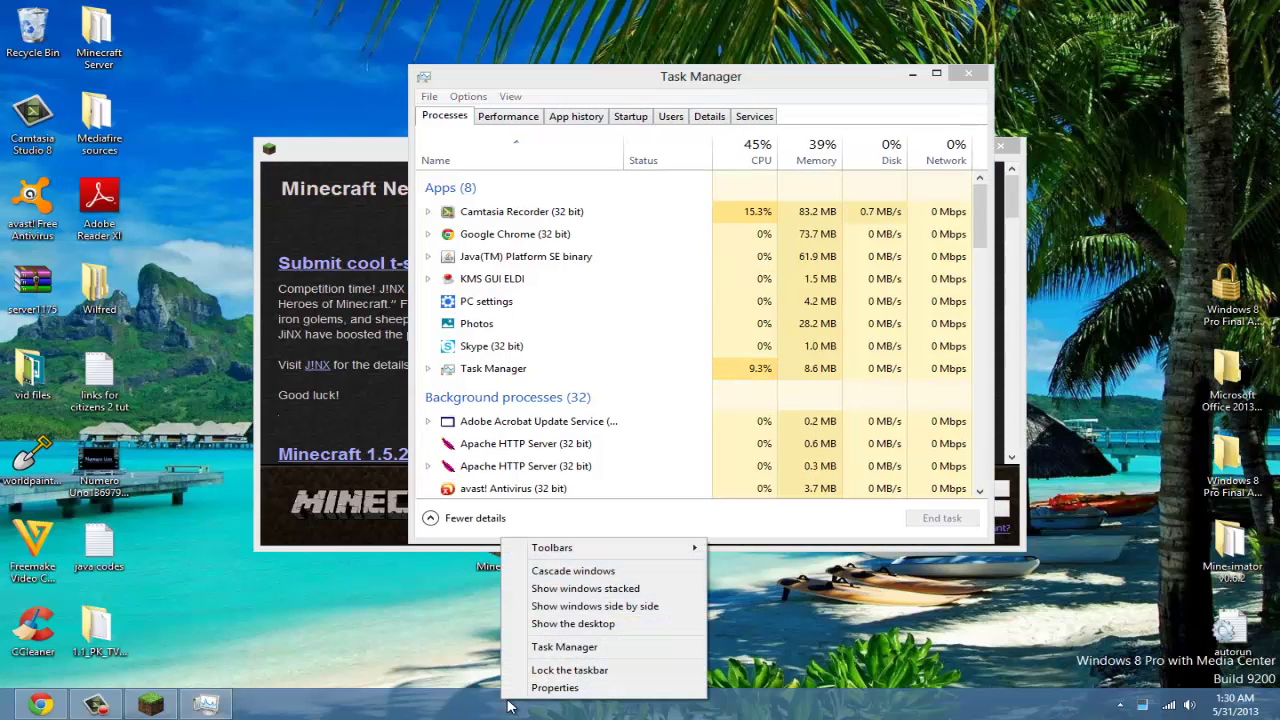
pyautogui.click(786, 81)
pyautogui.moveTo(786, 81); pyautogui.dragTo(760, 137)
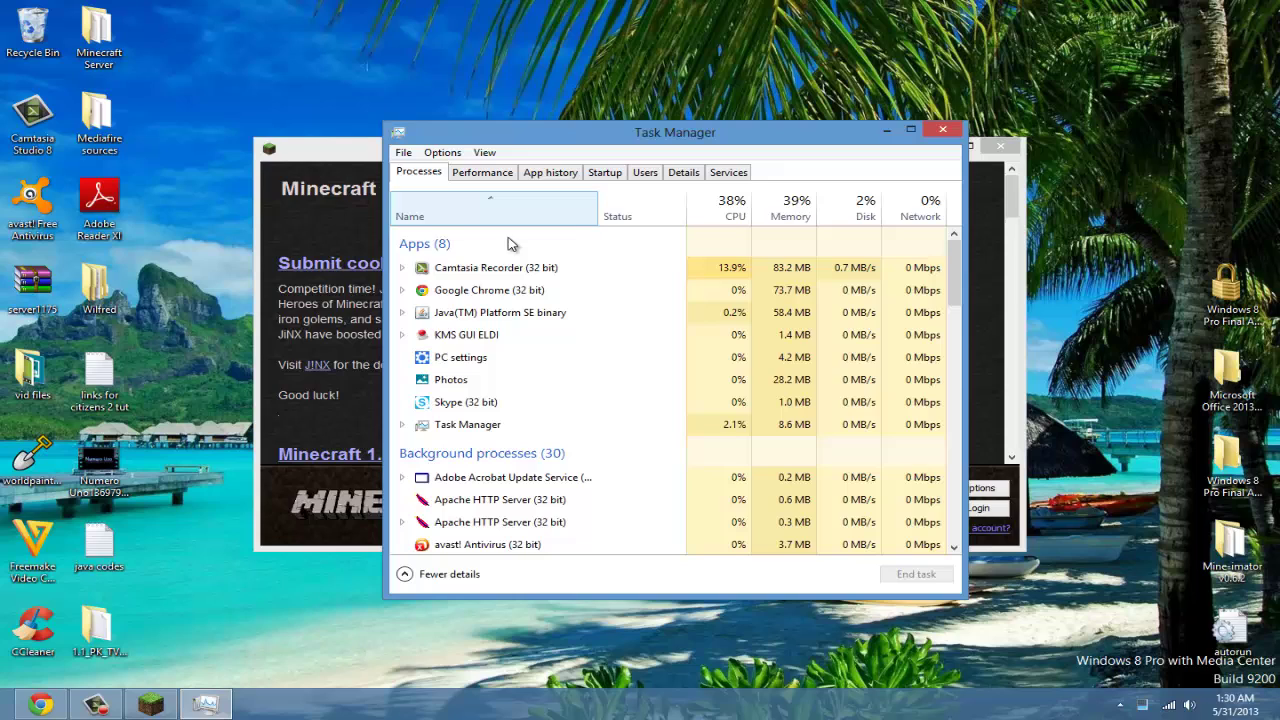
# - Set the priority of the javaw.exe process to High in the process details, and close Task Manager
pyautogui.click(683, 173)
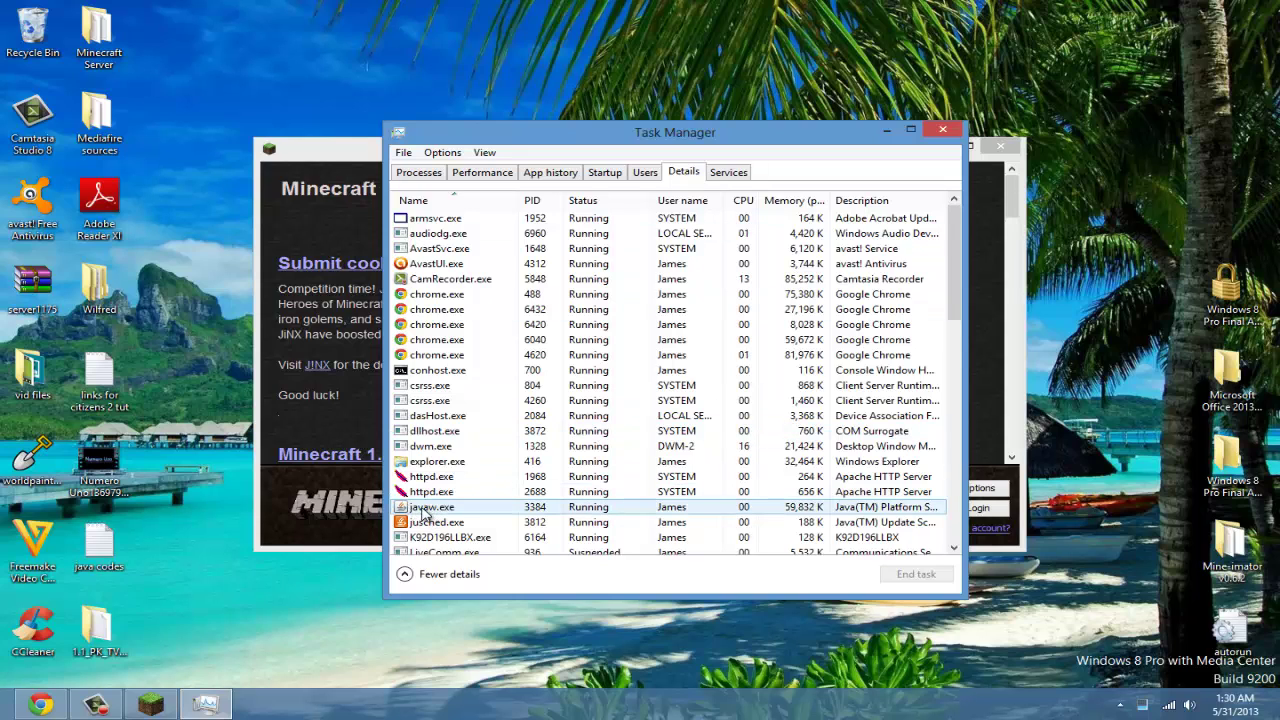
pyautogui.click(423, 511)
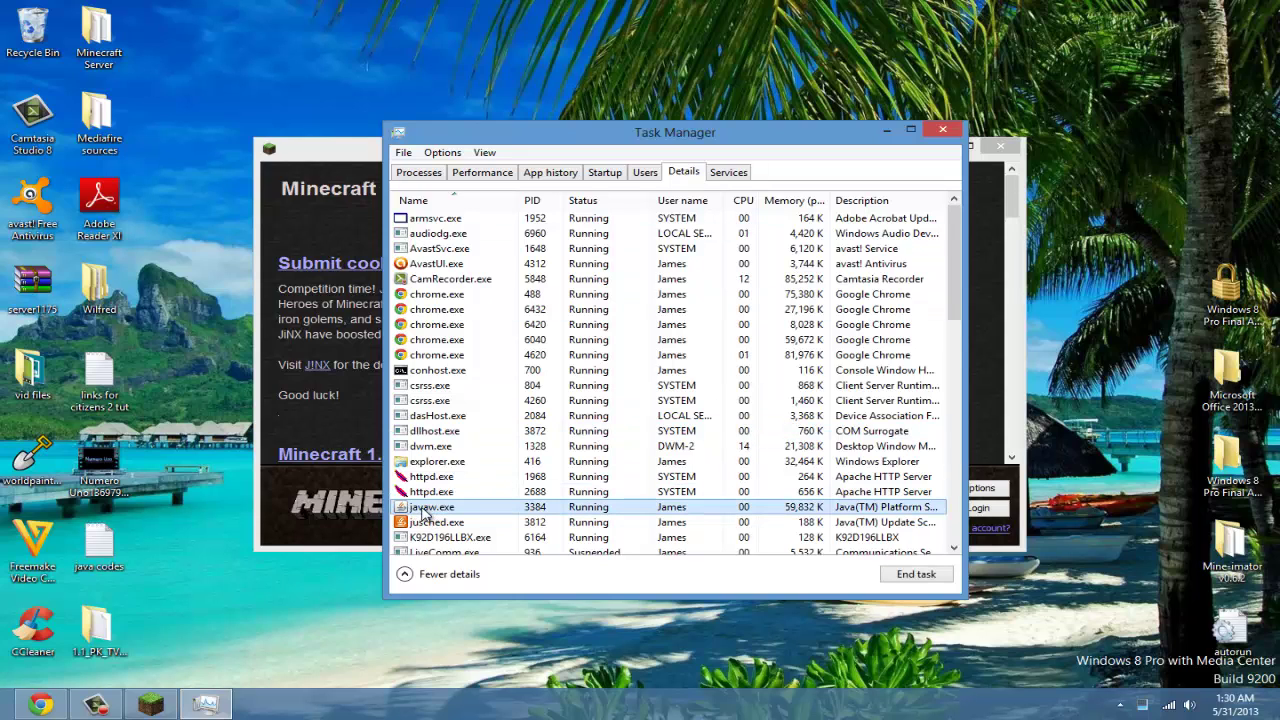
pyautogui.rightClick(472, 512)
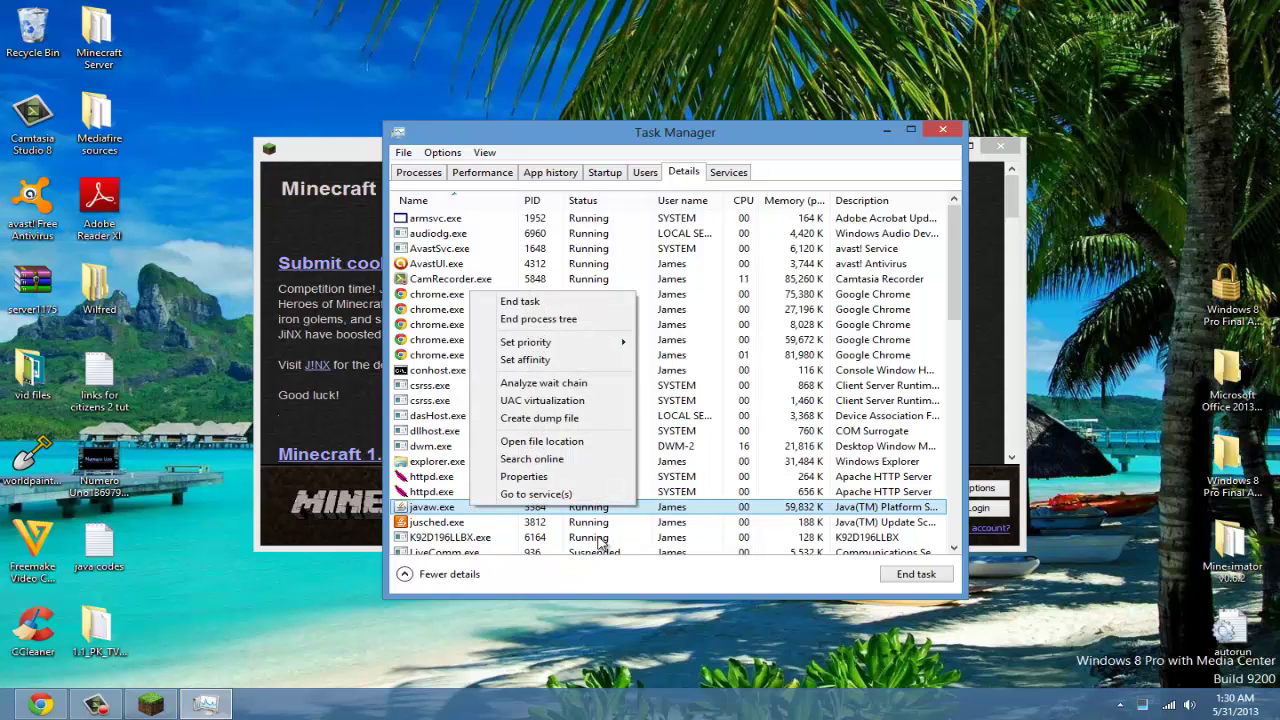
pyautogui.moveTo(592, 343)
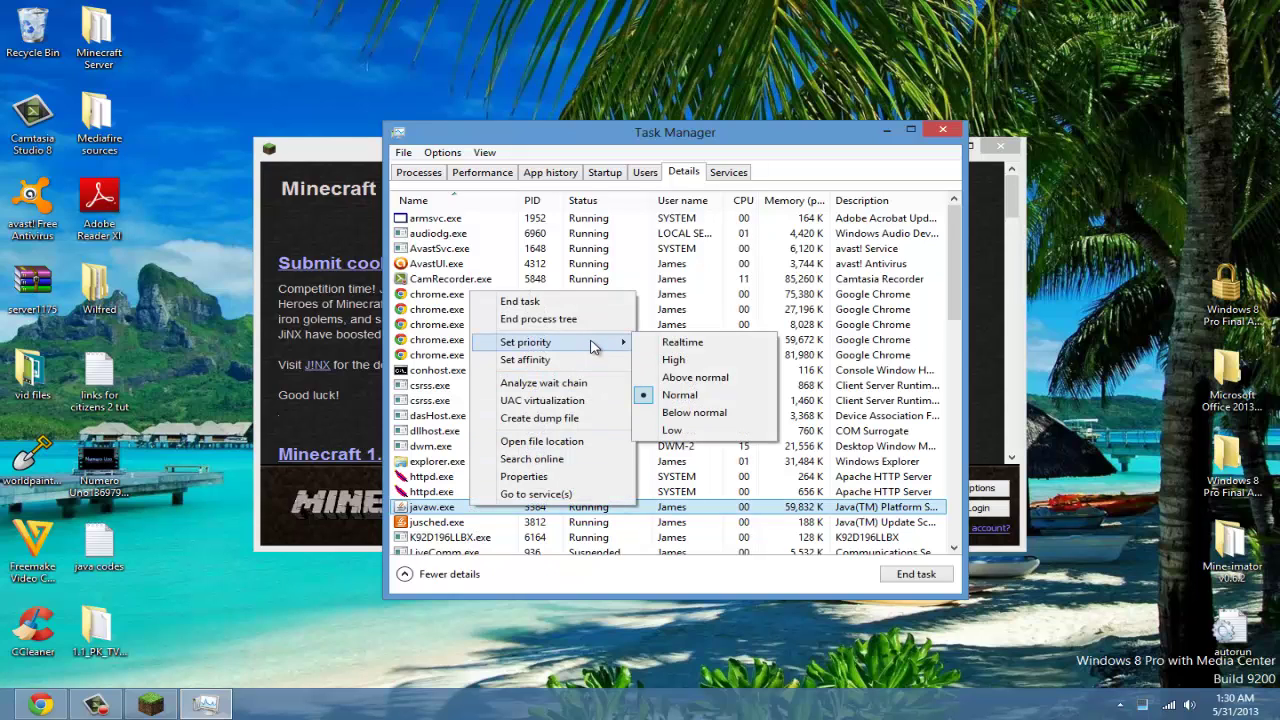
pyautogui.click(706, 362)
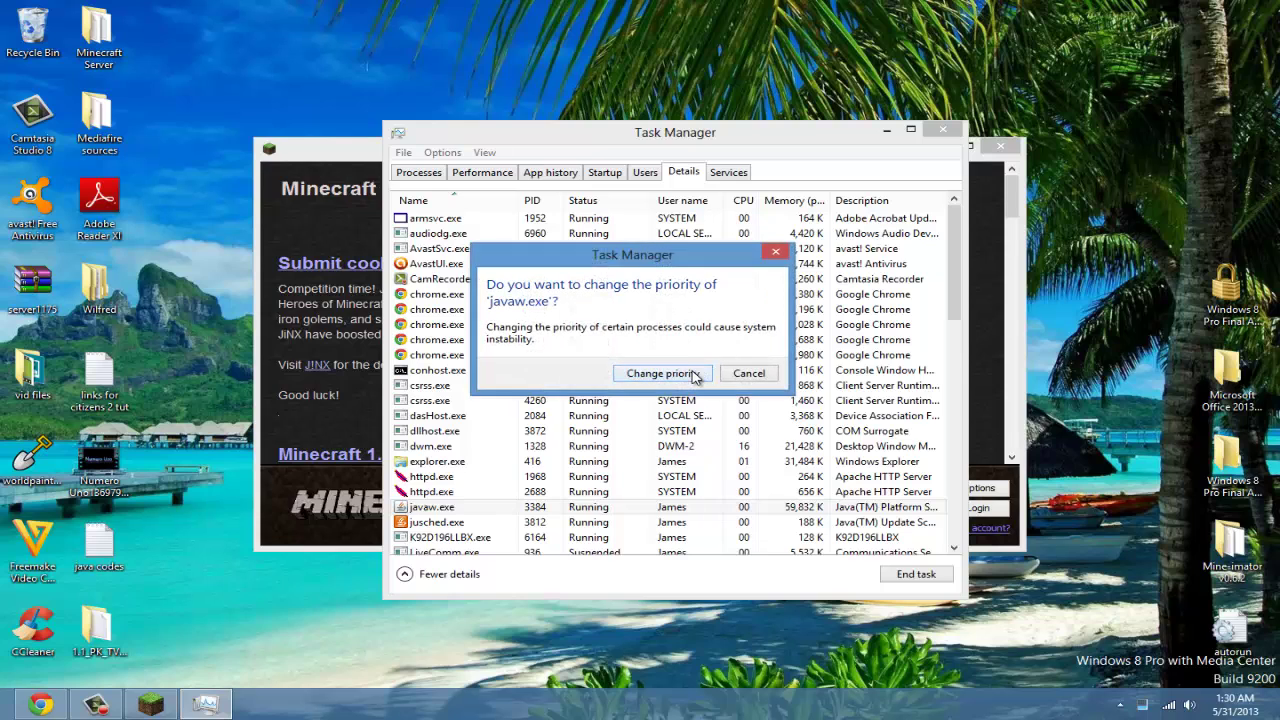
pyautogui.click(689, 377)
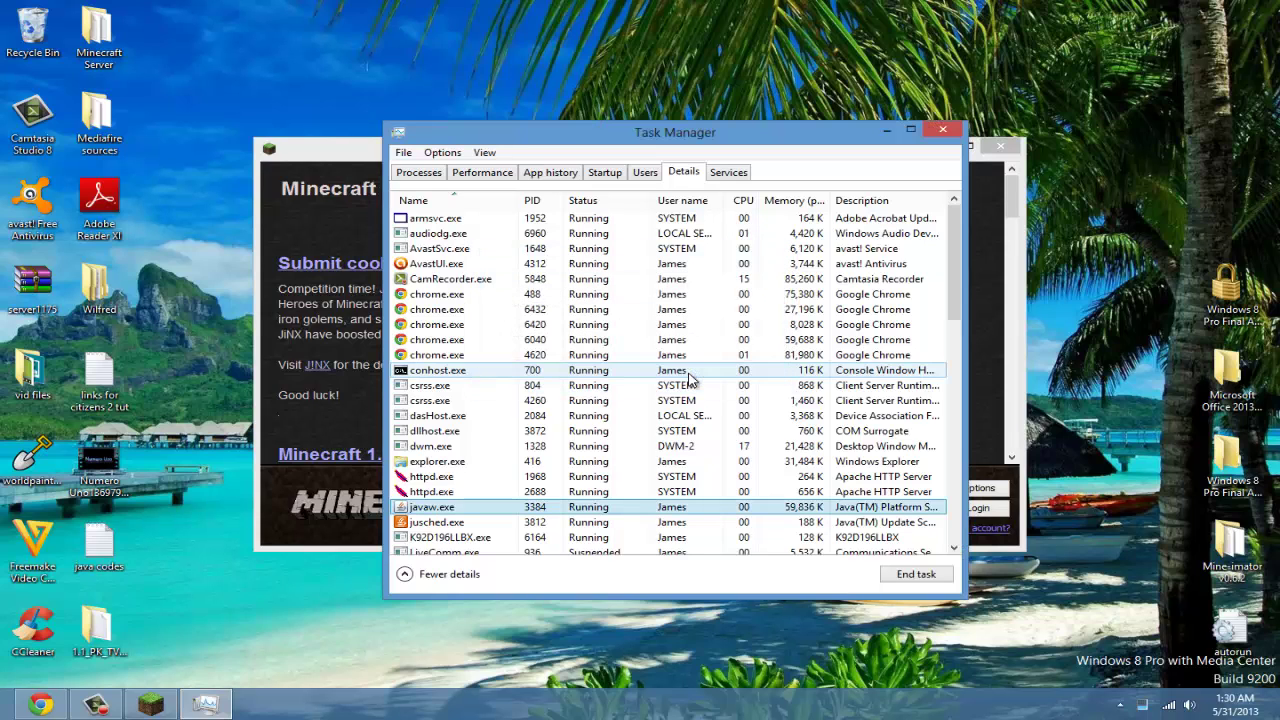
pyautogui.click(951, 131)
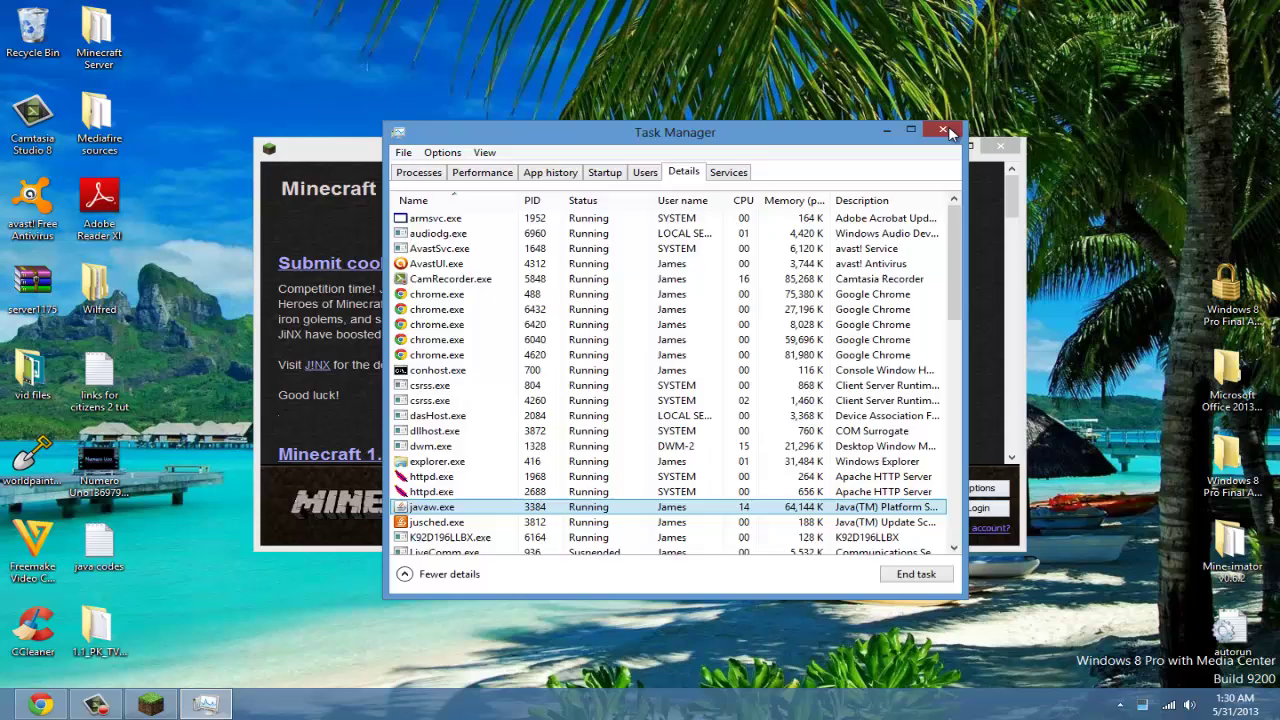
# - Log in to Minecraft with the remembered account and maximize the game window
pyautogui.click(977, 509)
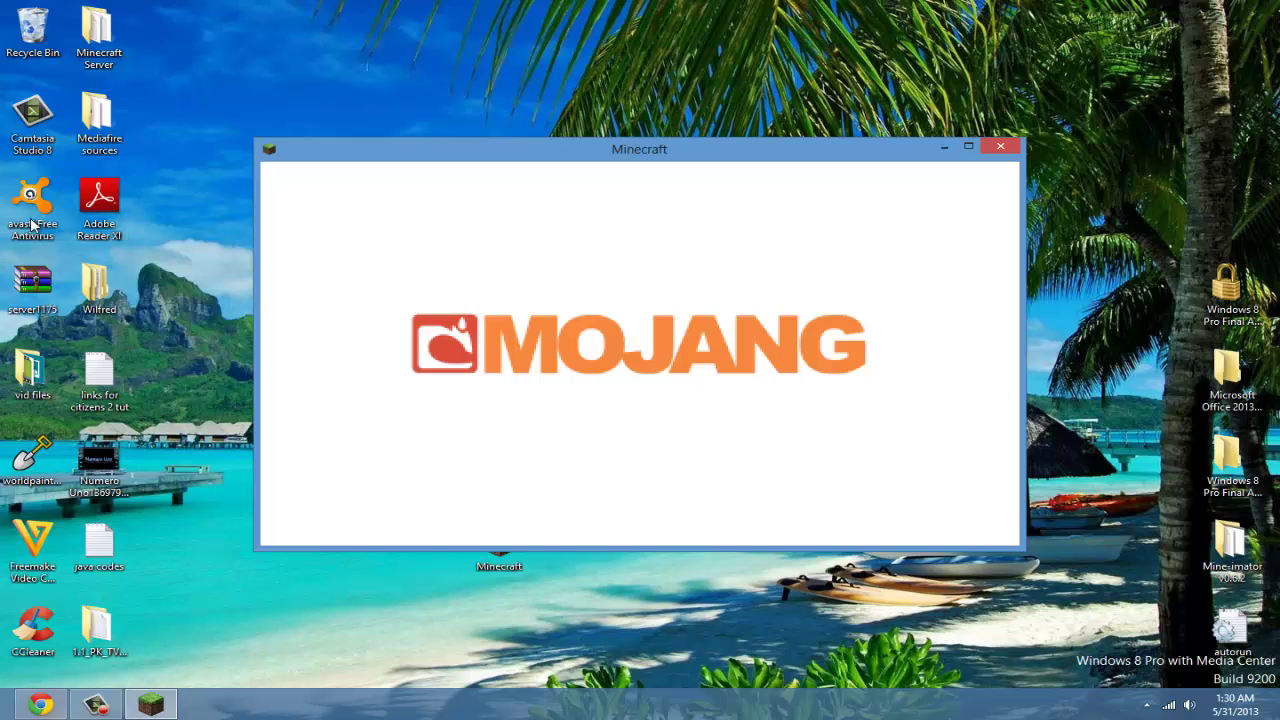
pyautogui.moveTo(684, 155); pyautogui.dragTo(731, 164)
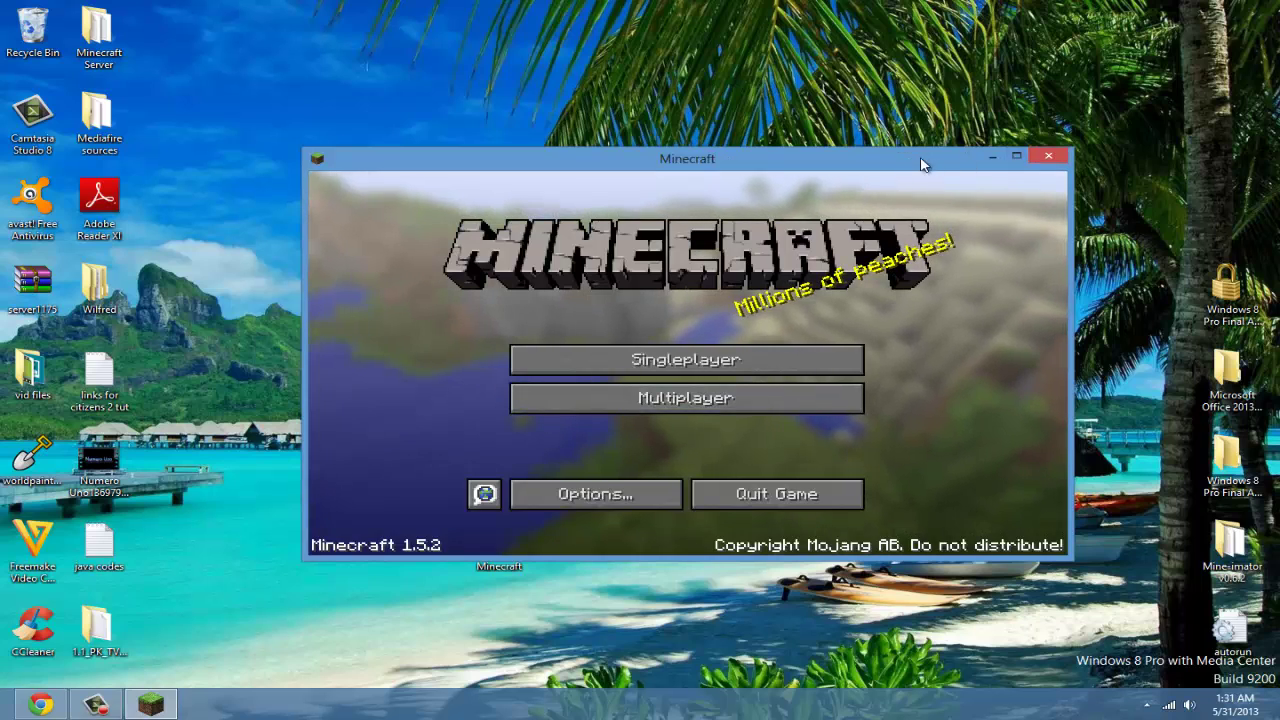
pyautogui.moveTo(922, 163); pyautogui.dragTo(923, 80)
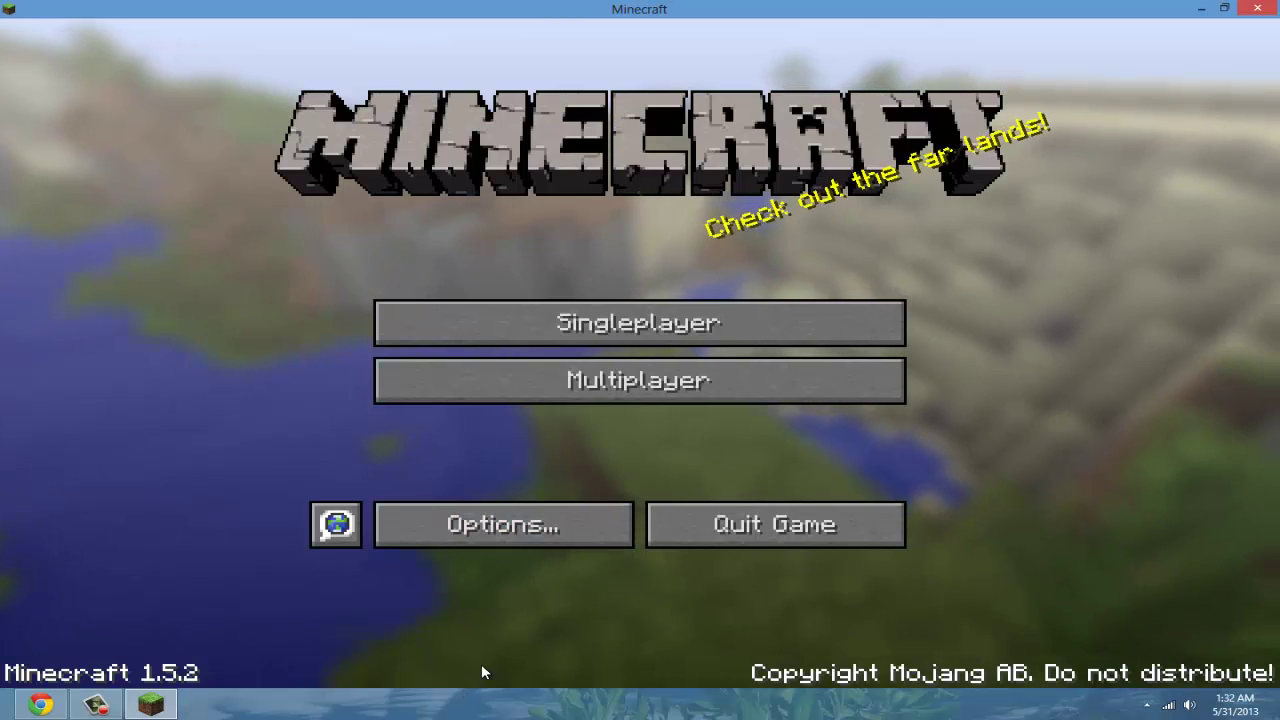
# - Open Minecraft's Video Settings and review the main graphics options and the Quality Settings
pyautogui.click(539, 544)
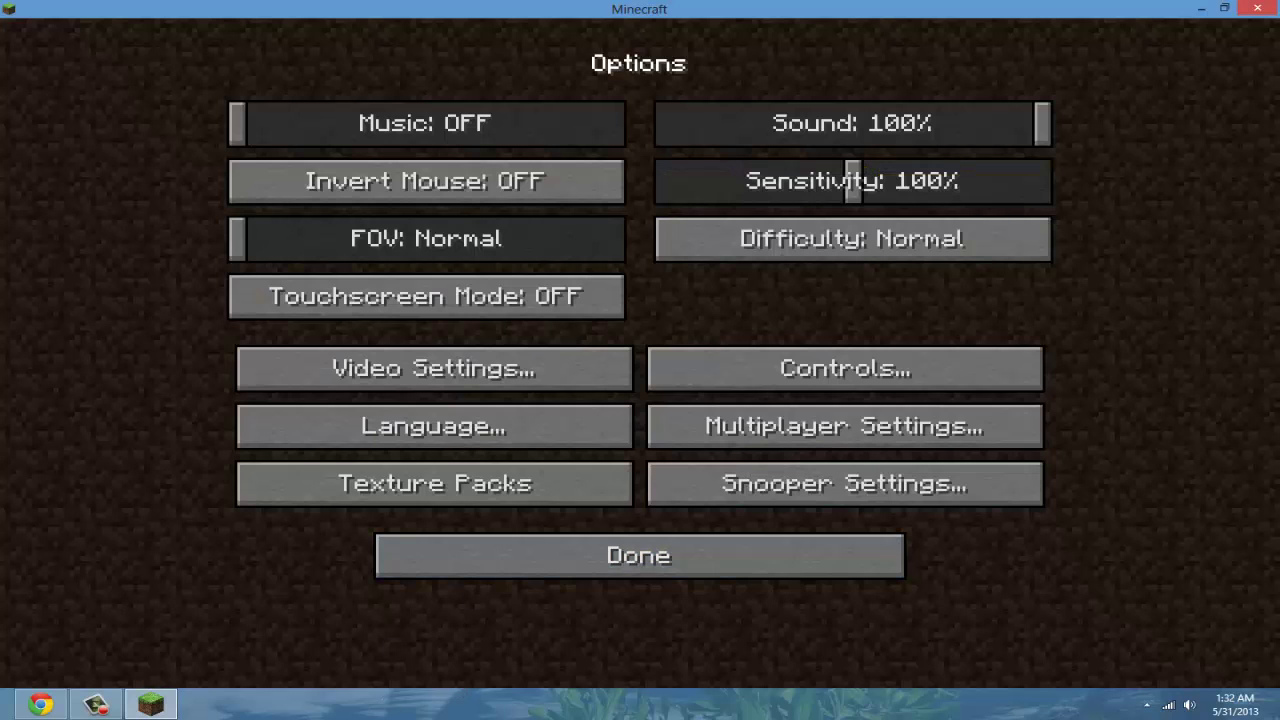
pyautogui.click(590, 371)
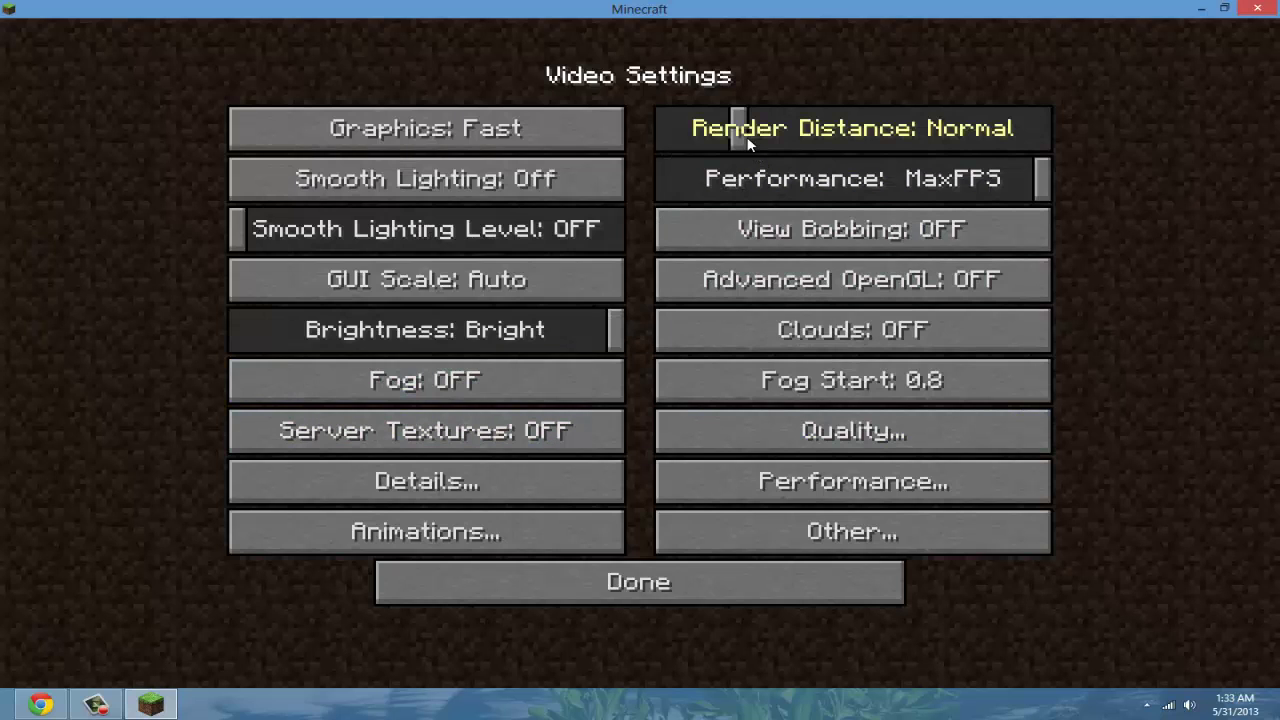
pyautogui.moveTo(745, 136)
pyautogui.click(785, 431)
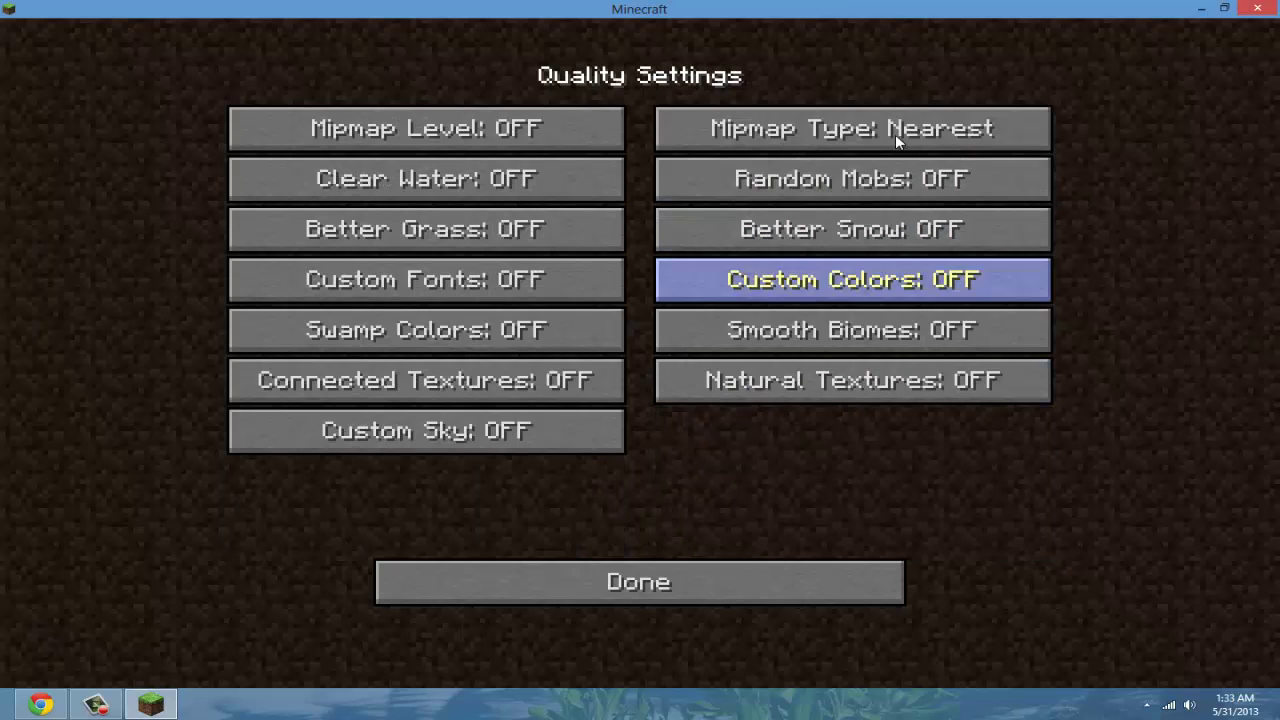
pyautogui.click(652, 580)
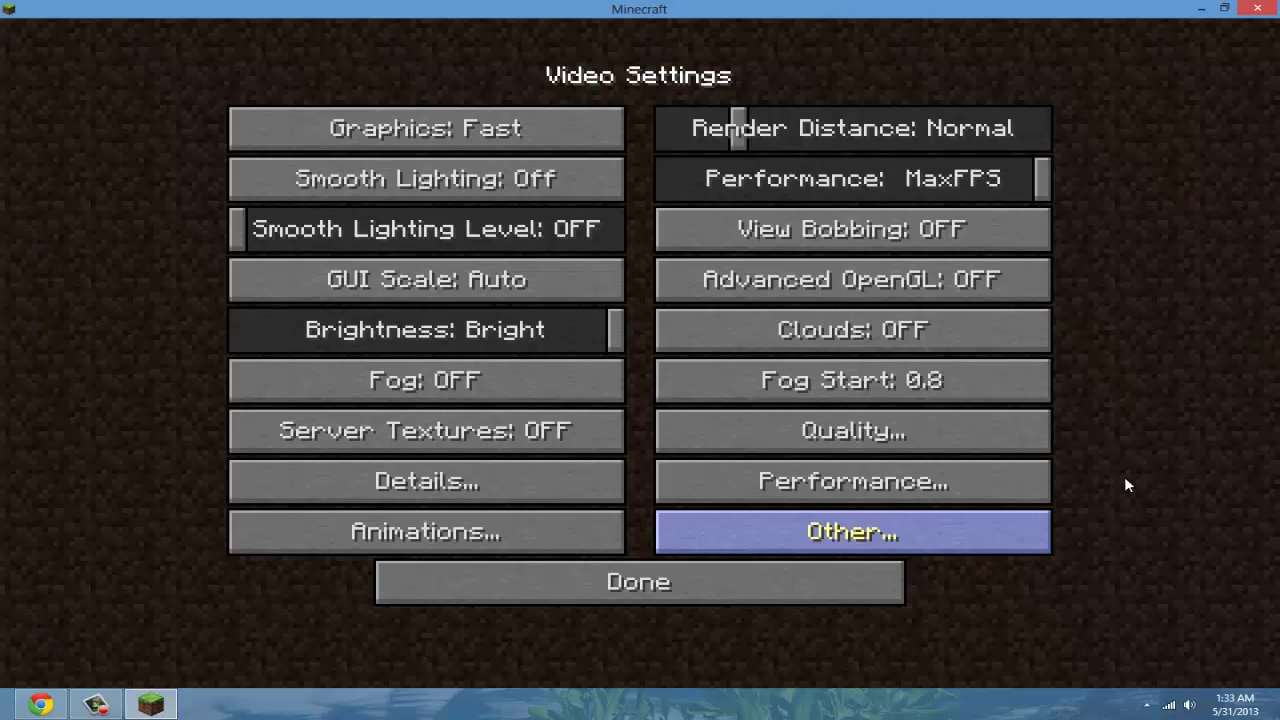
# - Review Minecraft's Performance Settings and Animation Settings, and leave Video Settings
pyautogui.click(714, 481)
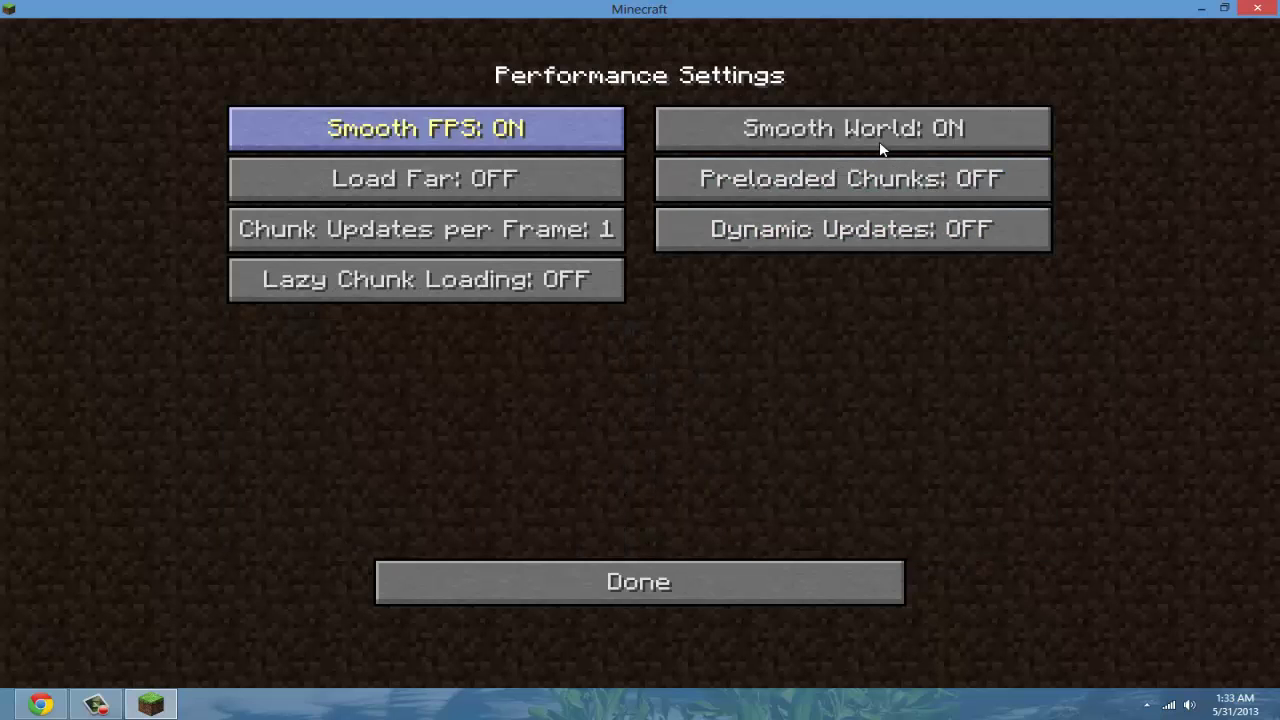
pyautogui.click(560, 590)
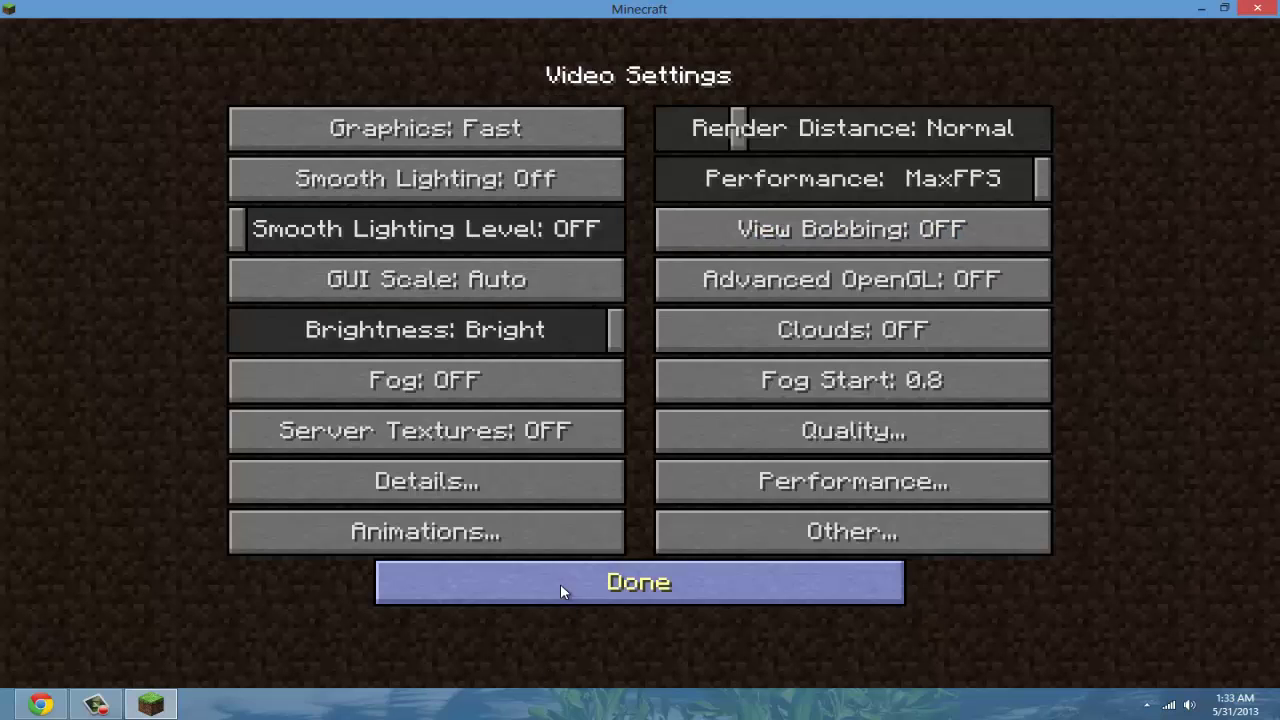
pyautogui.click(540, 535)
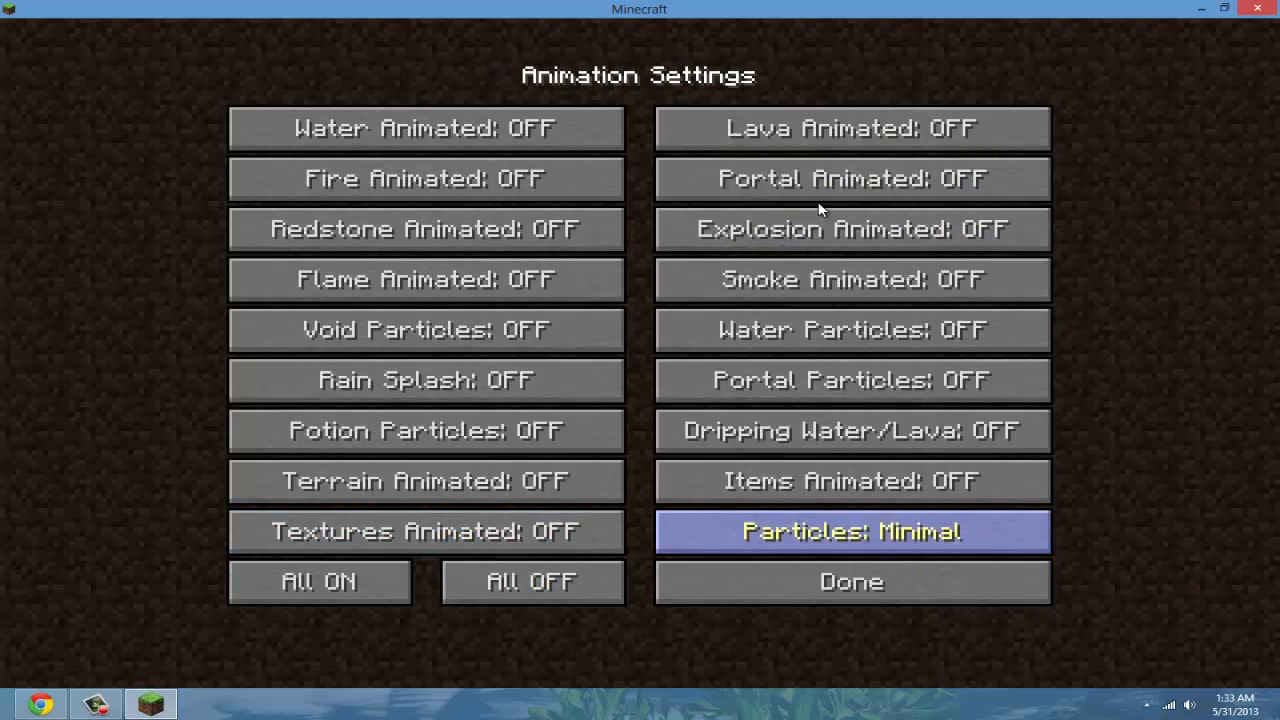
pyautogui.click(684, 596)
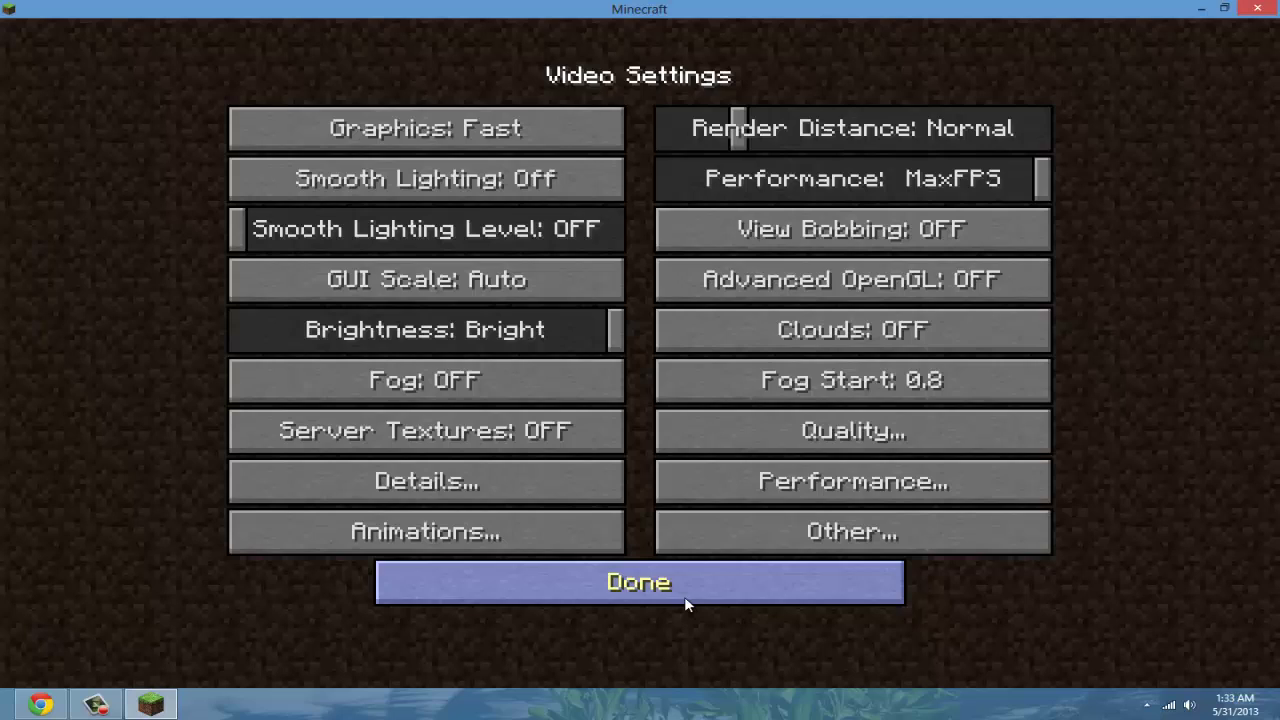
pyautogui.click(685, 599)
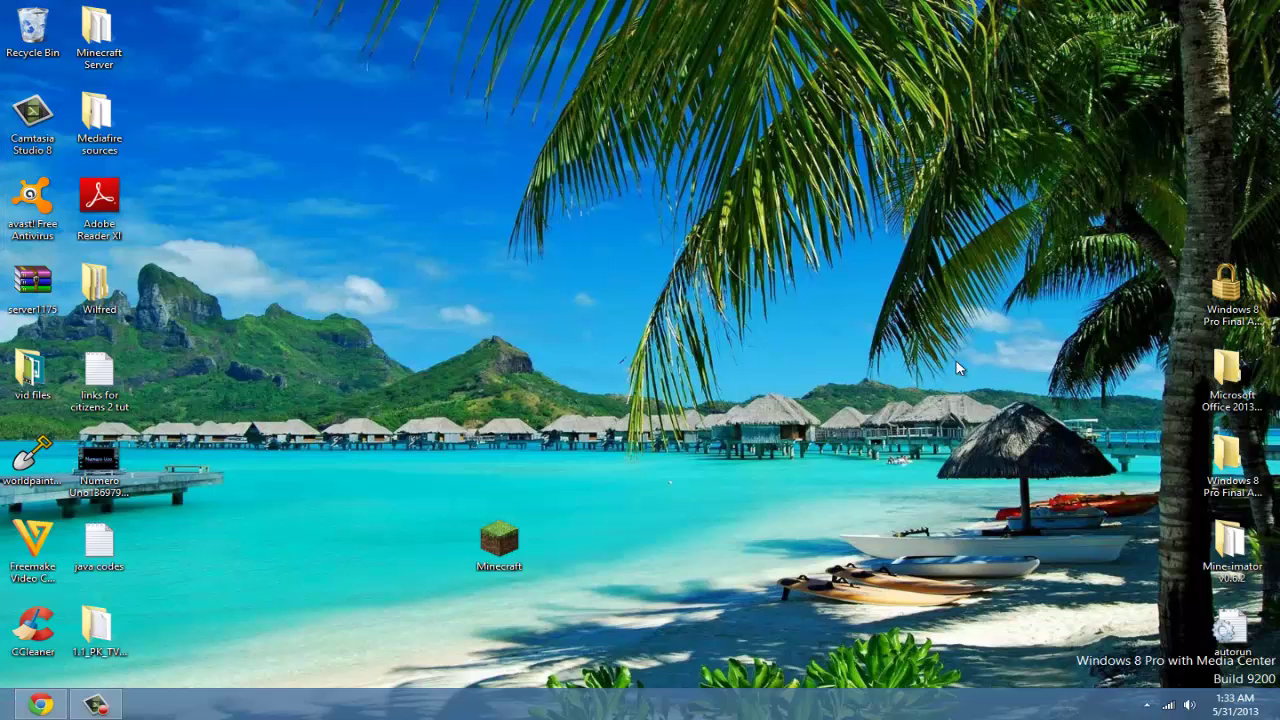
# - Open the list of installed programs for uninstalling in Control Panel and maximize its window
pyautogui.moveTo(1010, 598); pyautogui.dragTo(642, 290)
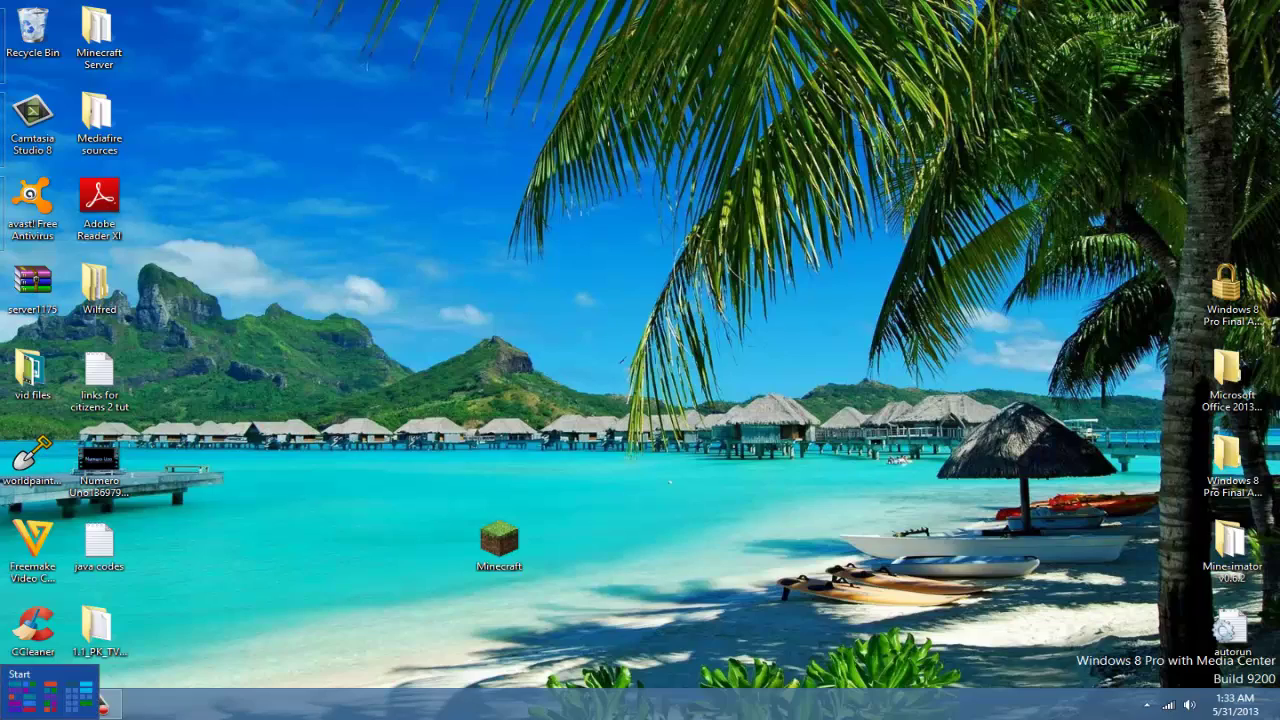
pyautogui.click(5, 714)
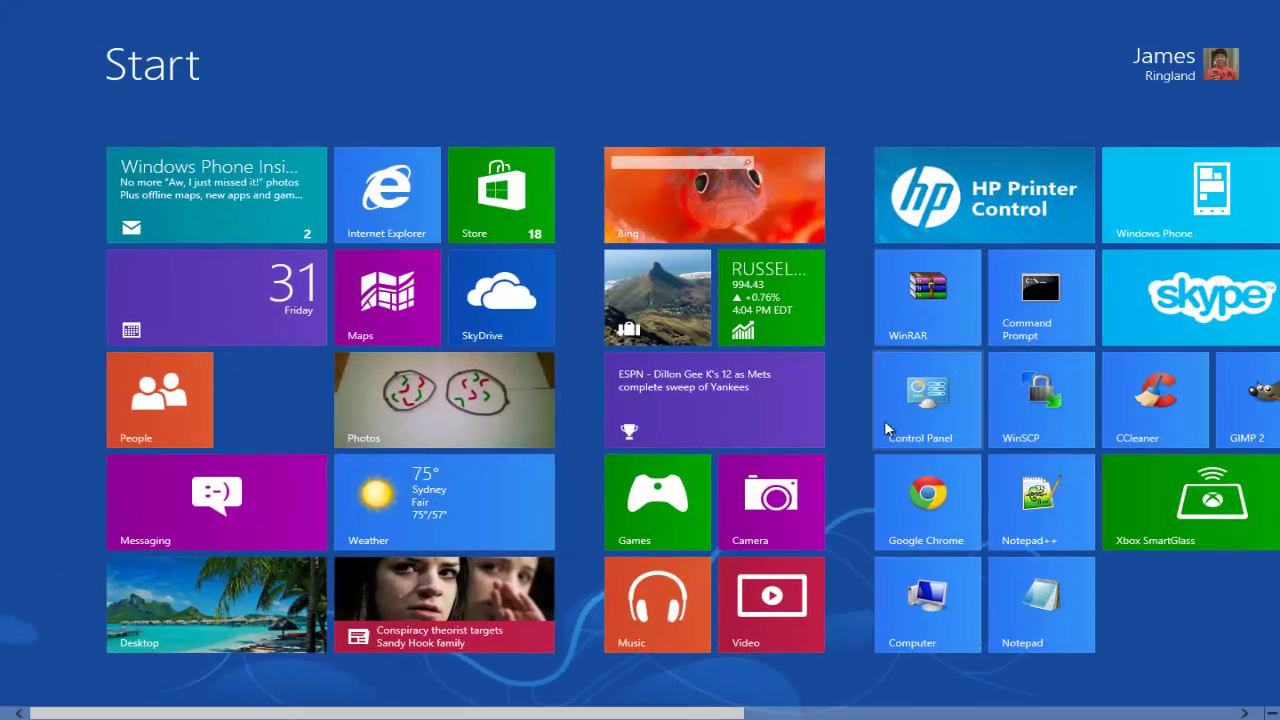
pyautogui.click(885, 422)
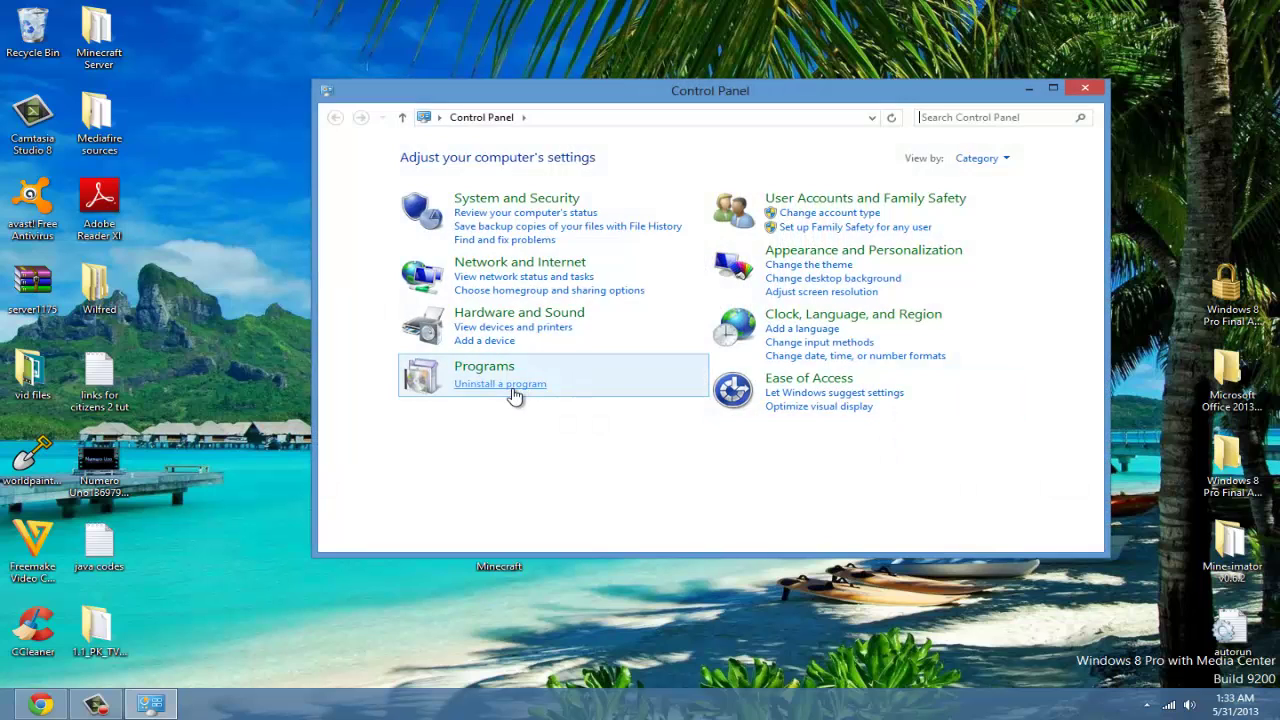
pyautogui.click(511, 389)
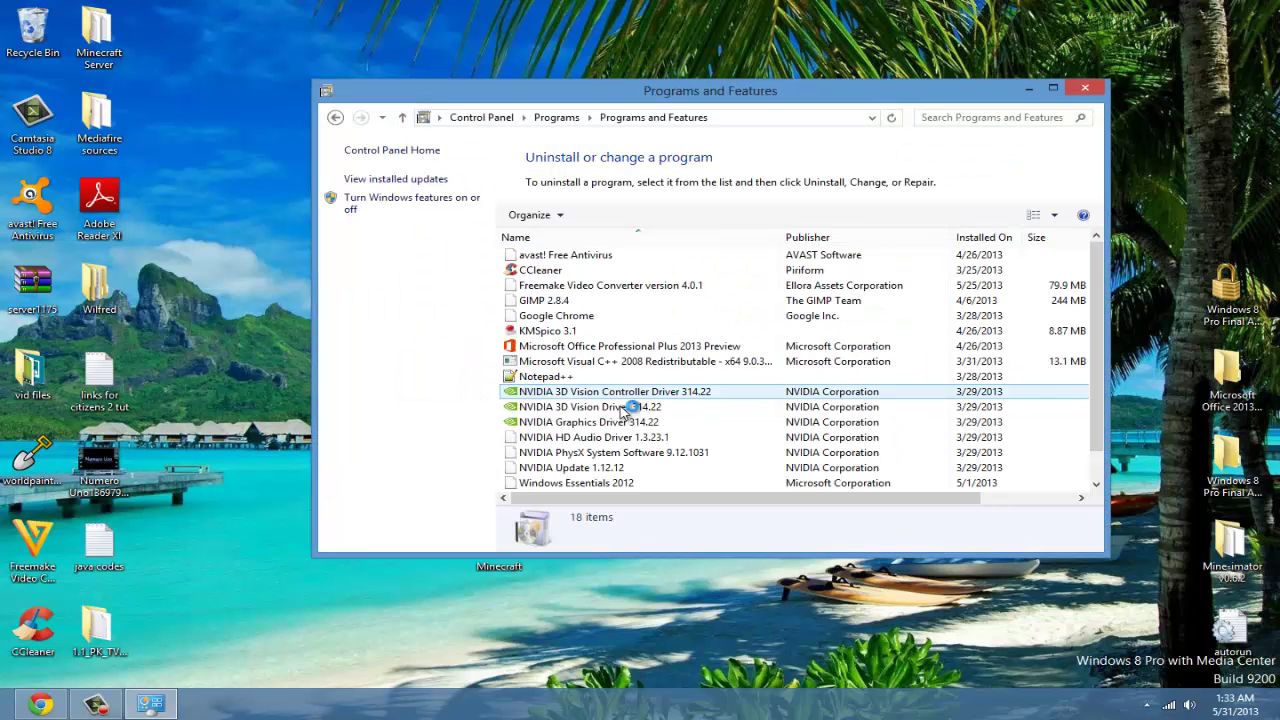
pyautogui.click(1053, 90)
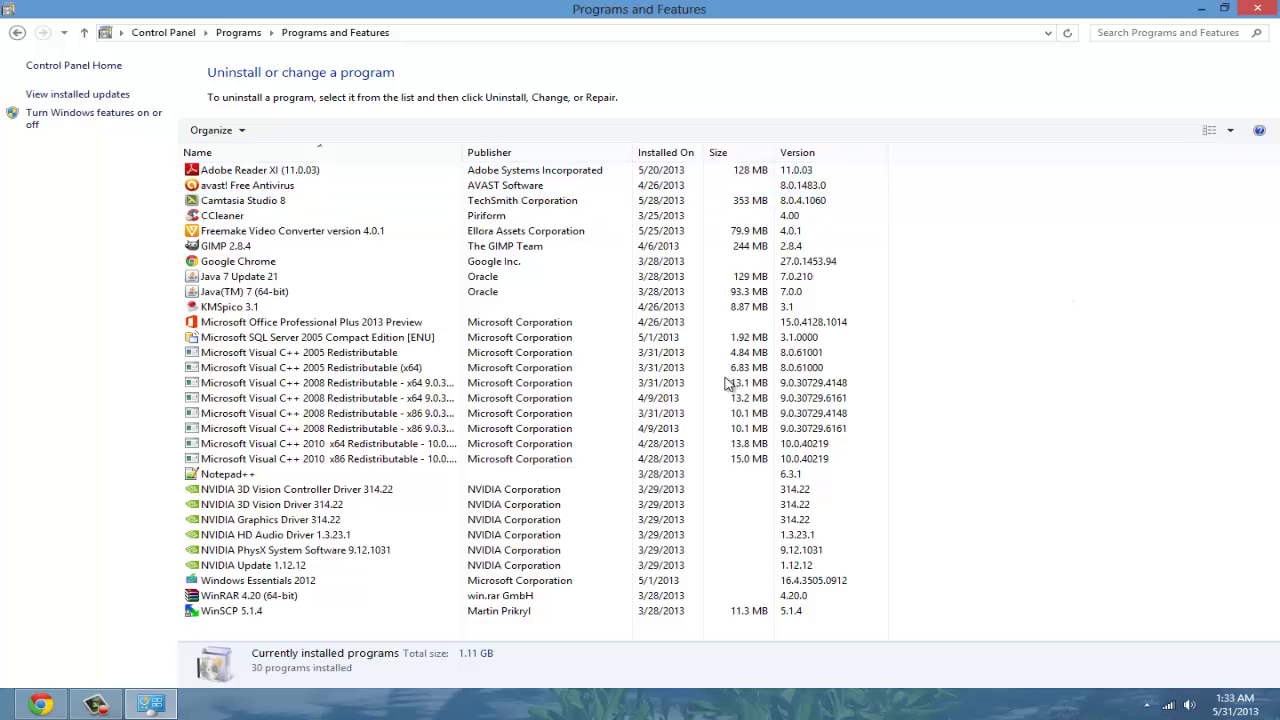
# - Look through the installed programs, from WinSCP to Adobe Reader XI, for ones that are not needed
pyautogui.click(265, 565)
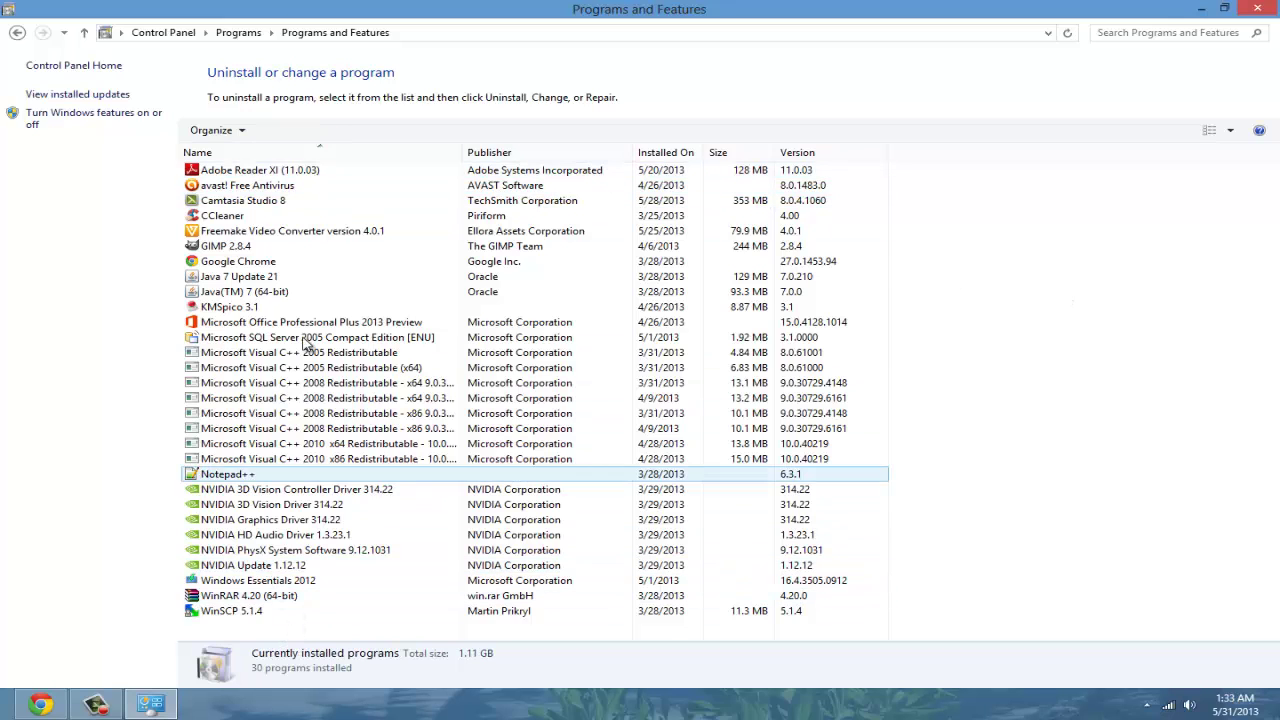
pyautogui.click(255, 611)
pyautogui.click(265, 322)
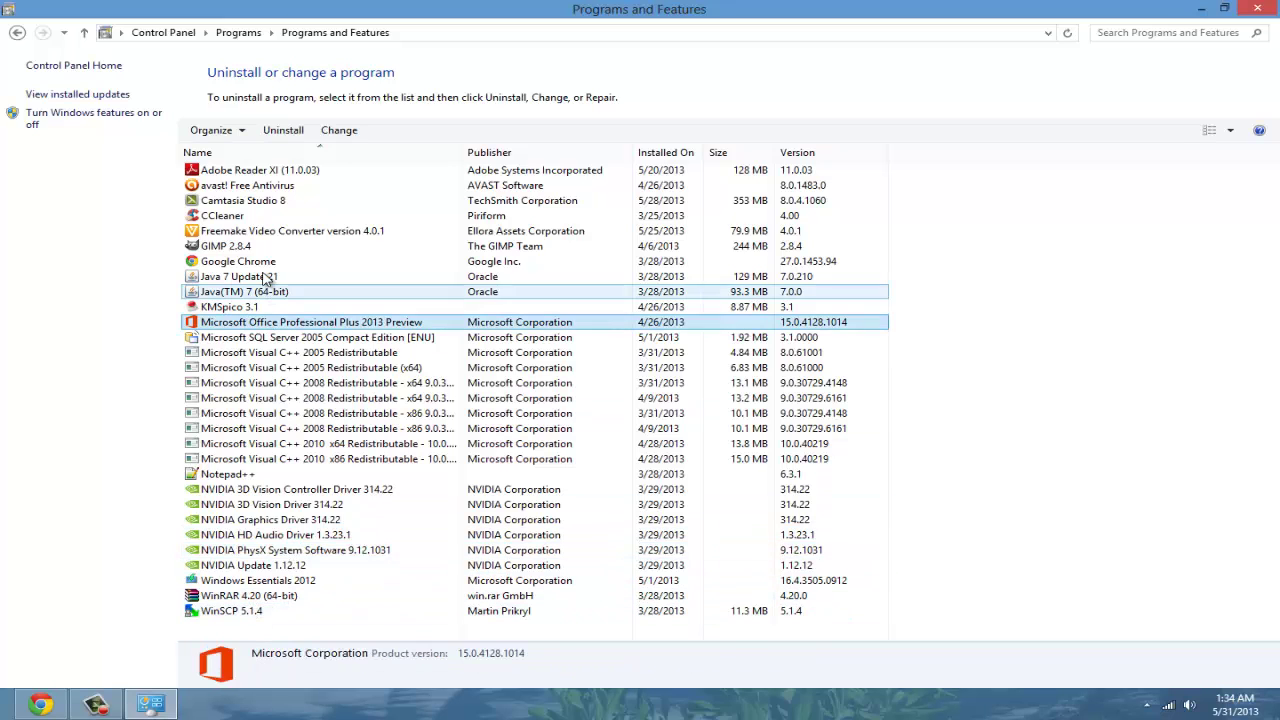
pyautogui.click(265, 278)
pyautogui.click(262, 231)
pyautogui.click(260, 186)
pyautogui.click(258, 172)
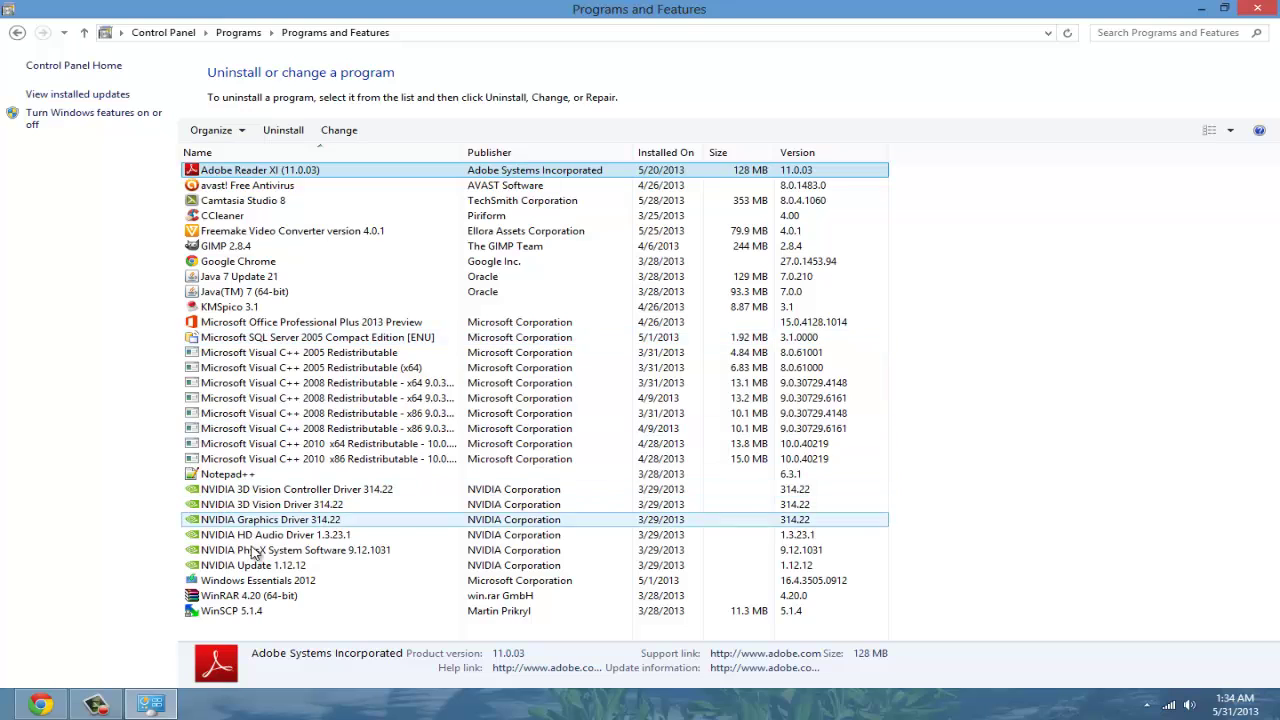
# - Uninstall WinSCP 5.1.4 and confirm removing it with all of its components
pyautogui.click(247, 612)
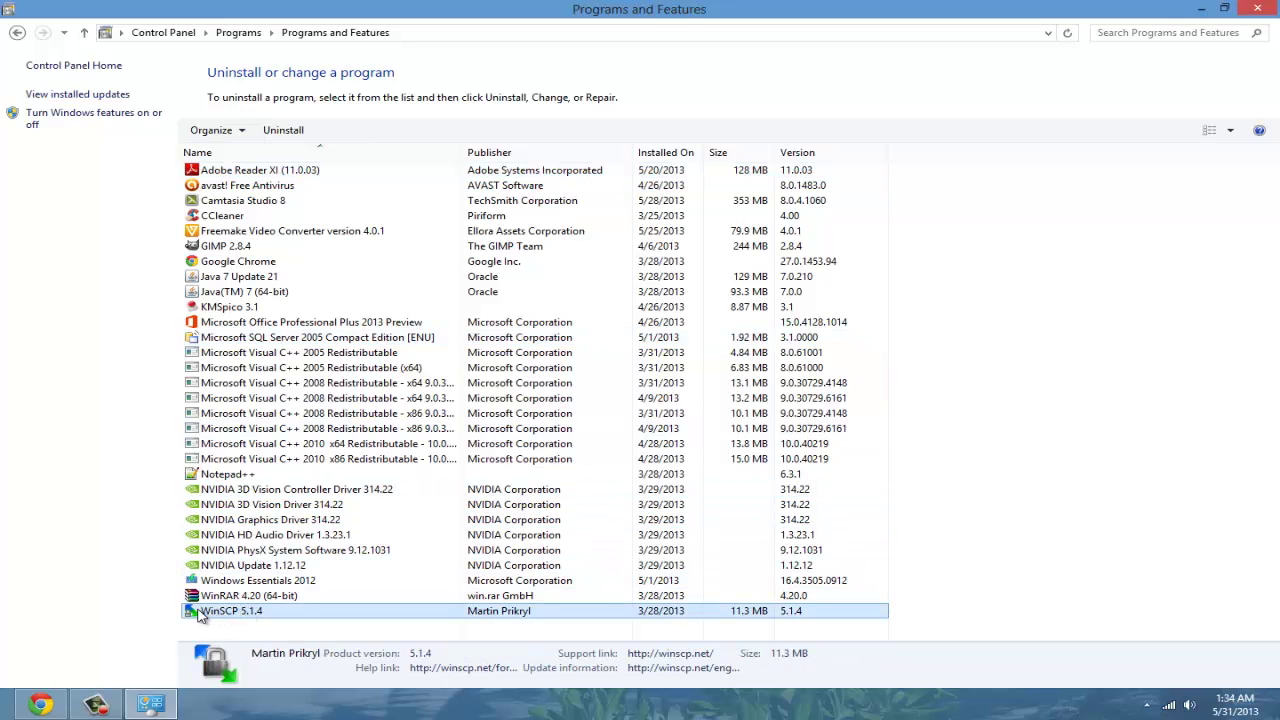
pyautogui.rightClick(292, 615)
pyautogui.click(330, 624)
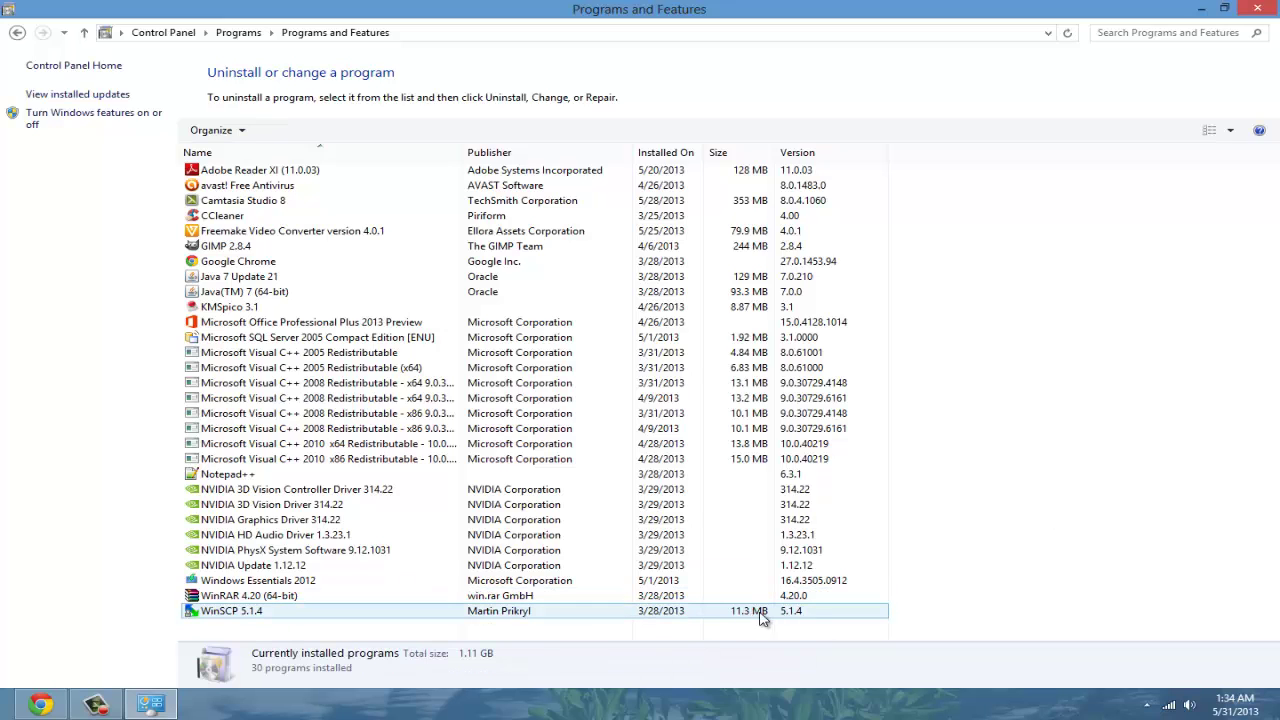
pyautogui.rightClick(400, 608)
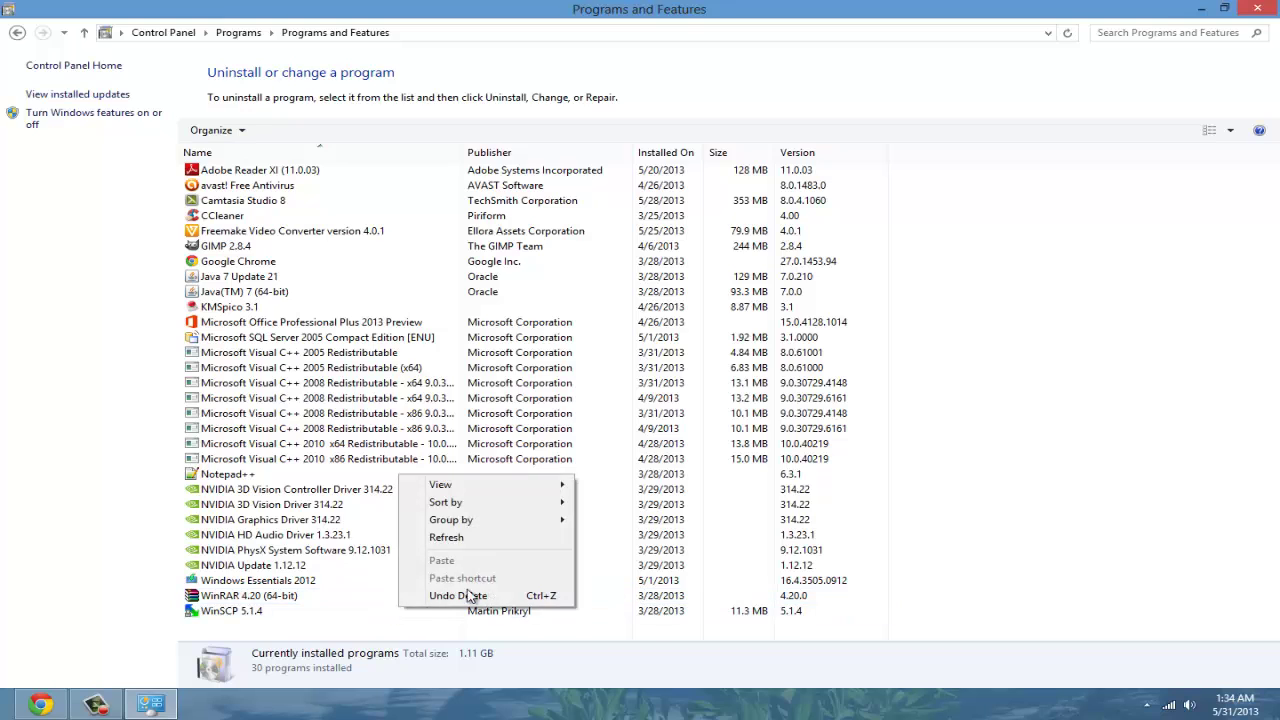
pyautogui.click(368, 611)
pyautogui.rightClick(350, 617)
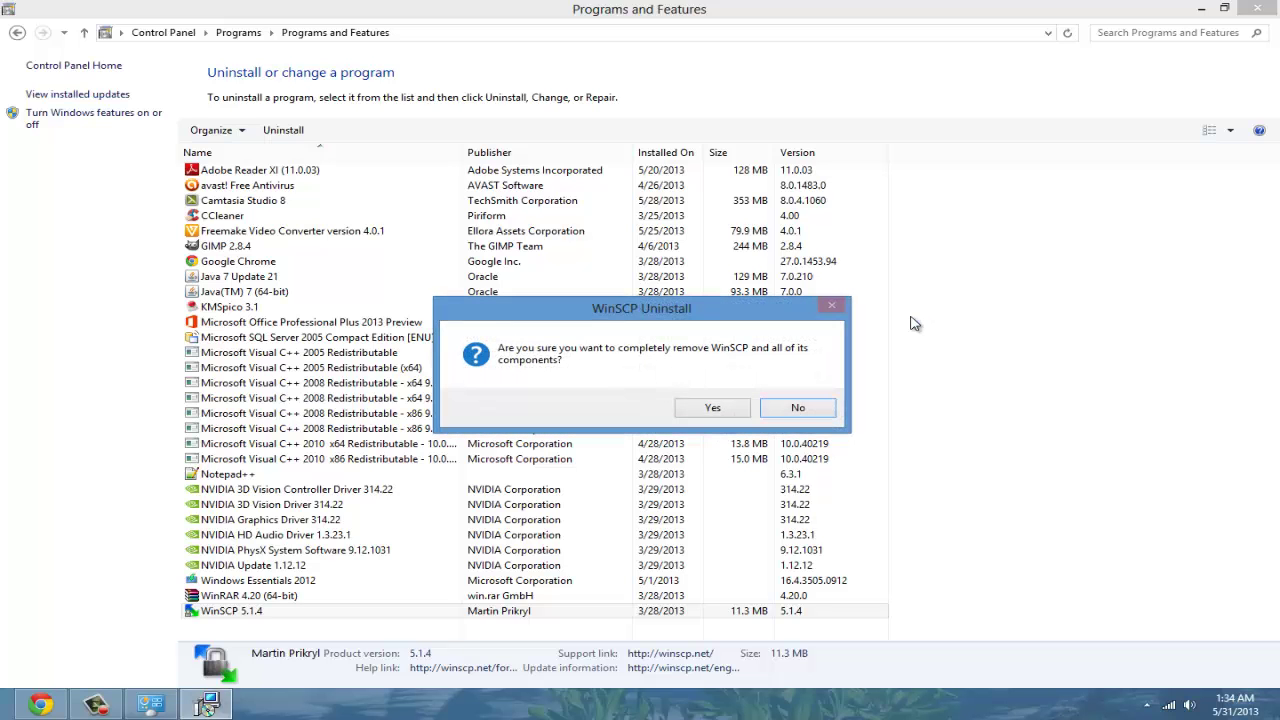
pyautogui.click(729, 410)
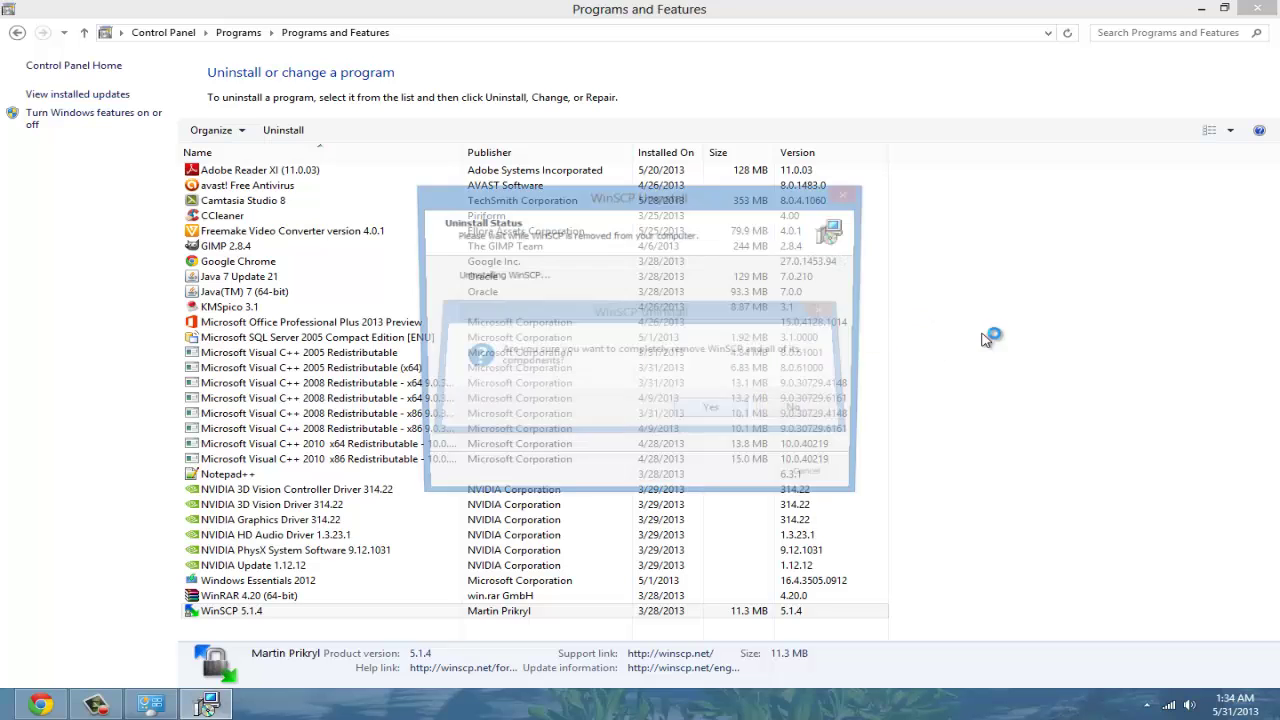